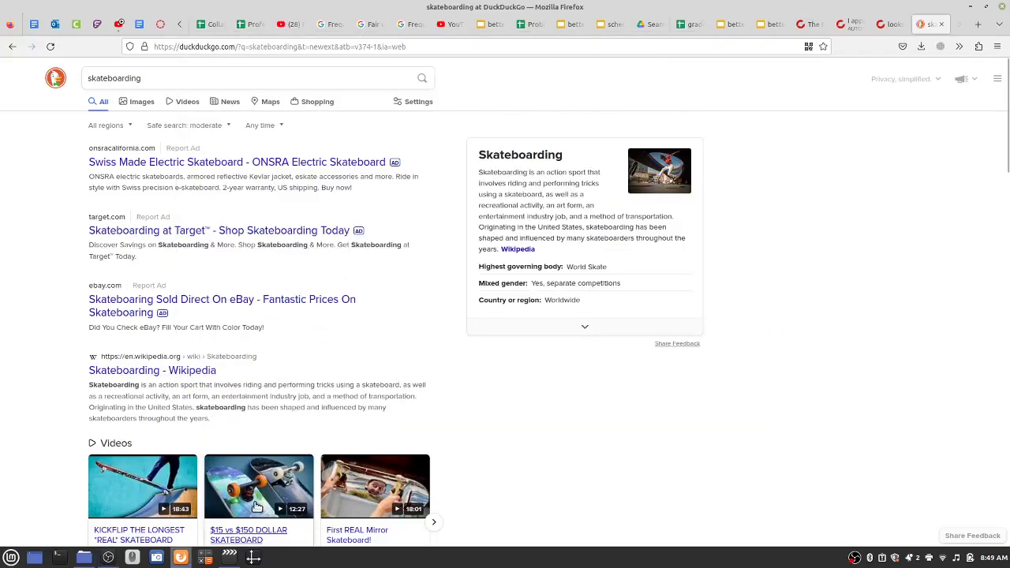
Step: Leave the lebron bin clips undeleted and close the LeBron project without saving it
{"action": "left_click", "coordinate": [228, 559]}
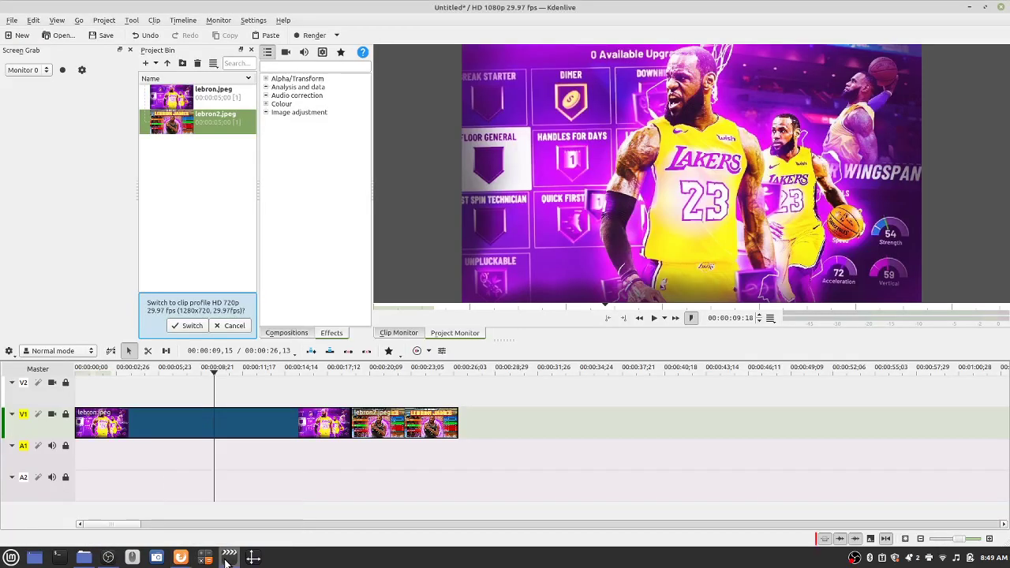
{"action": "left_click", "coordinate": [200, 127]}
{"action": "left_click", "coordinate": [212, 106]}
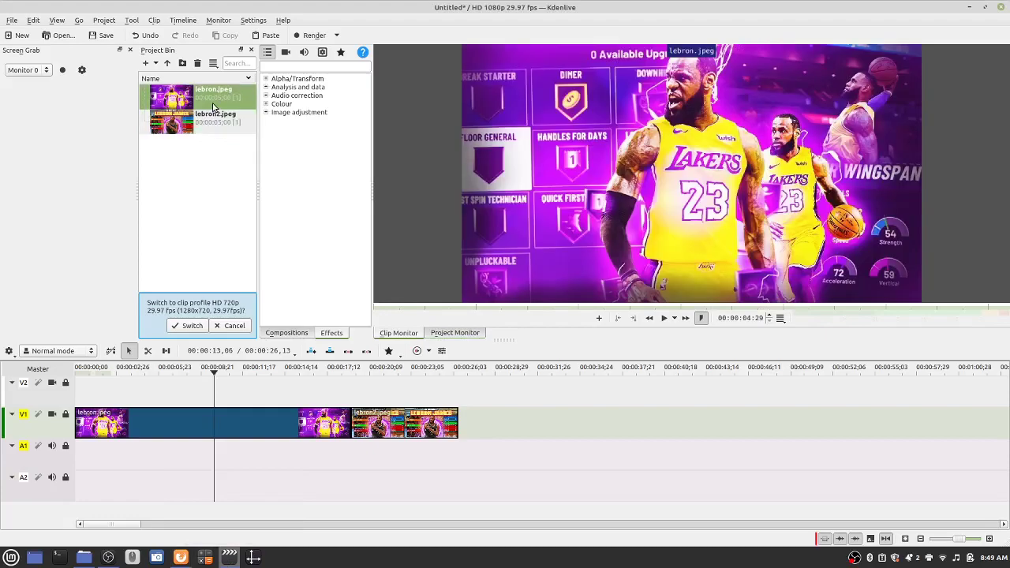
{"action": "key", "text": "Delete"}
{"action": "left_click", "coordinate": [571, 273]}
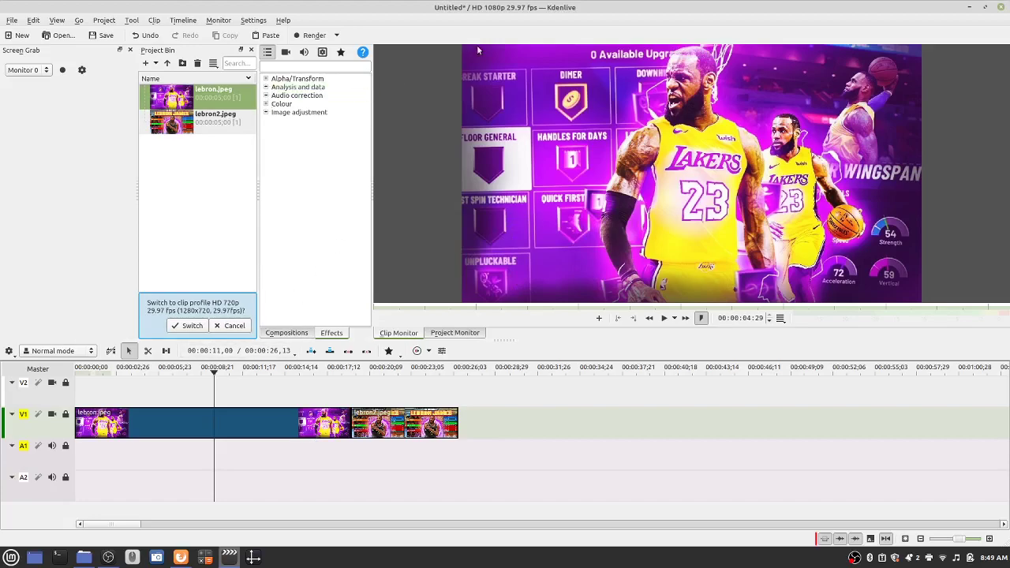
{"action": "left_click", "coordinate": [1002, 8]}
{"action": "left_click", "coordinate": [495, 273]}
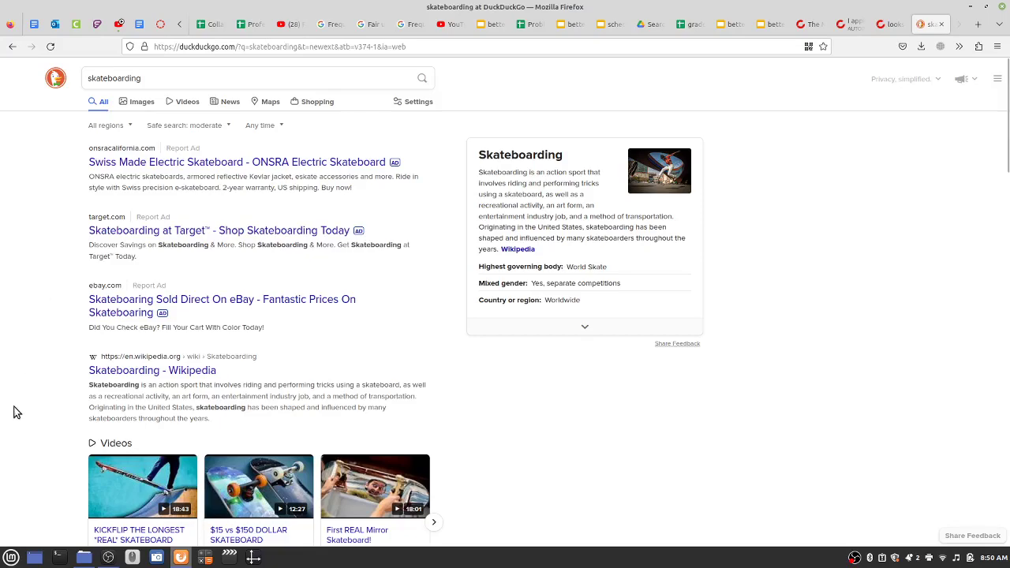
Step: Search the Mint menu for 'kdenl' and launch Kdenlive
{"action": "left_click", "coordinate": [12, 558]}
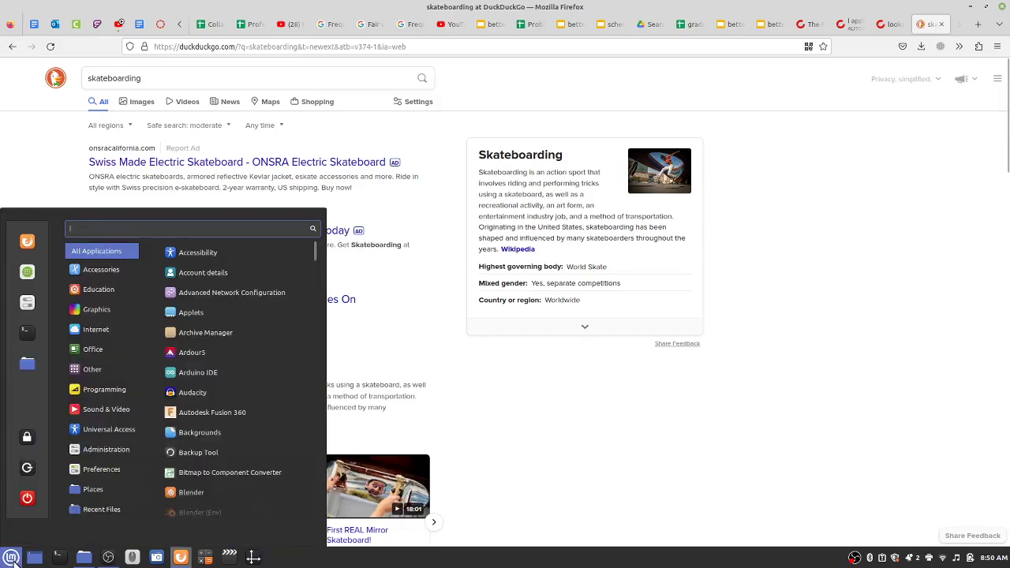
{"action": "type", "text": "keden"}
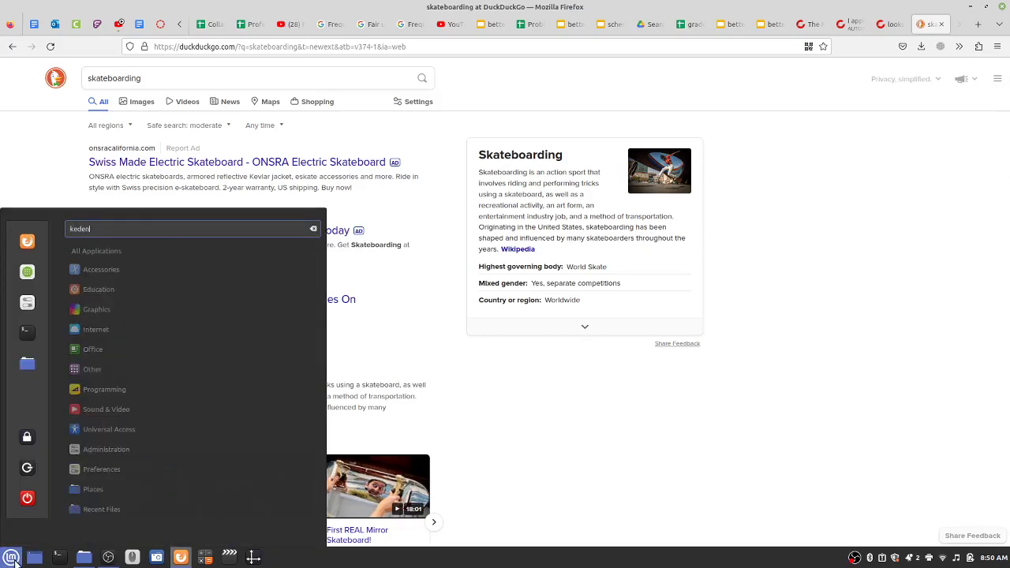
{"action": "key", "text": "BackSpace"}
{"action": "key", "text": "BackSpace"}
{"action": "type", "text": "denl"}
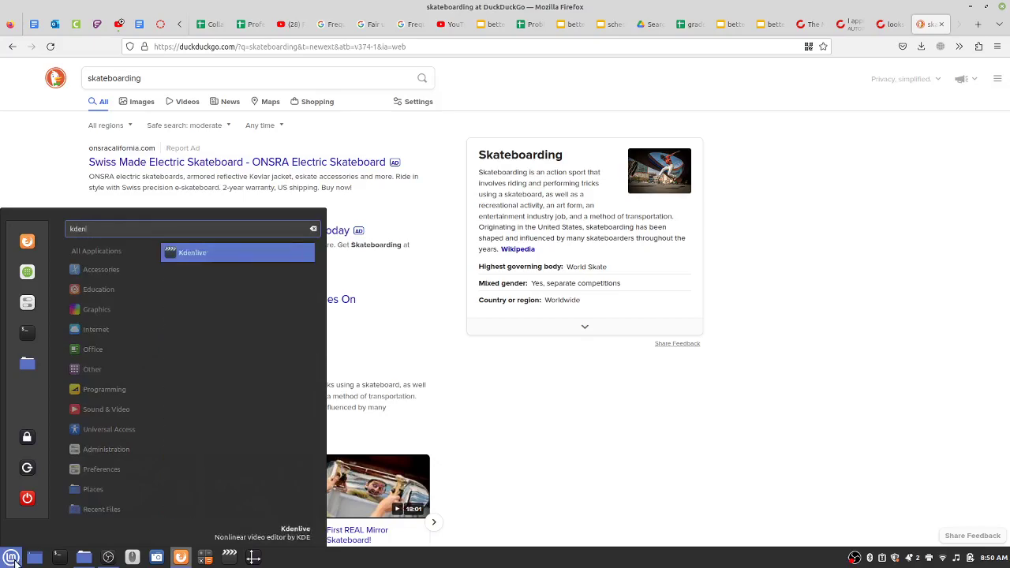
{"action": "left_click", "coordinate": [205, 254]}
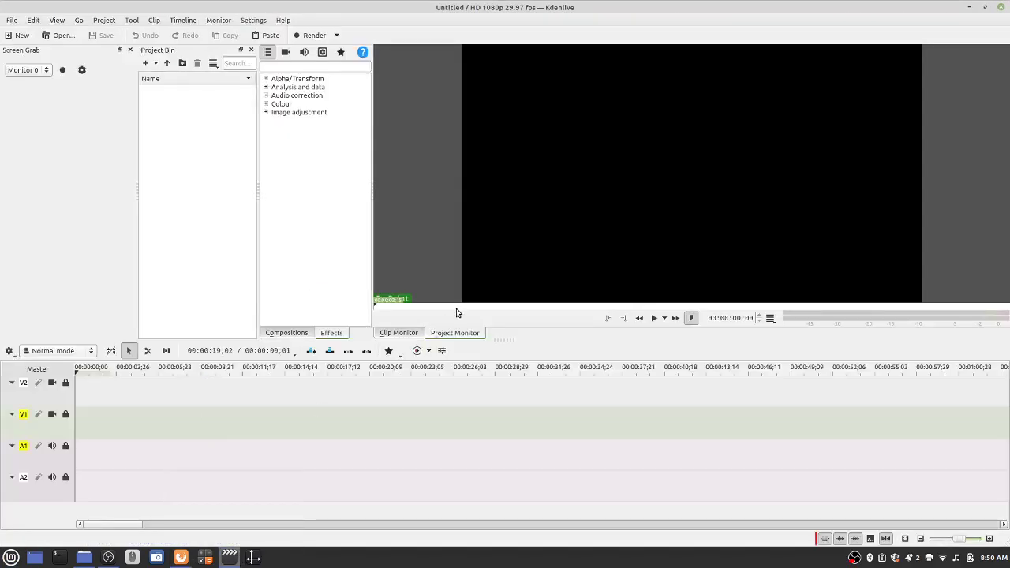
{"action": "mouse_move", "coordinate": [230, 561]}
{"action": "right_click", "coordinate": [230, 558]}
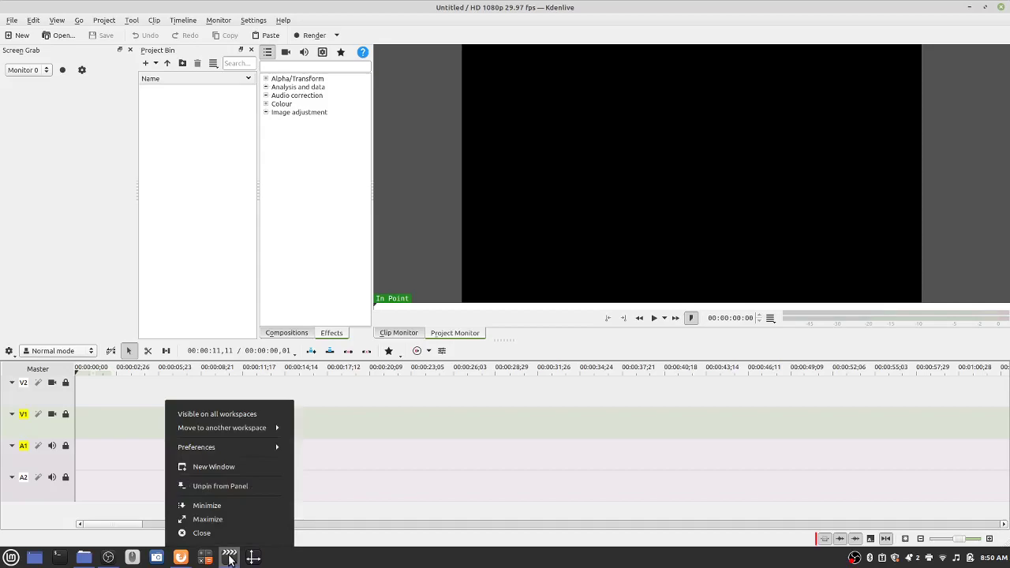
{"action": "left_click", "coordinate": [310, 561]}
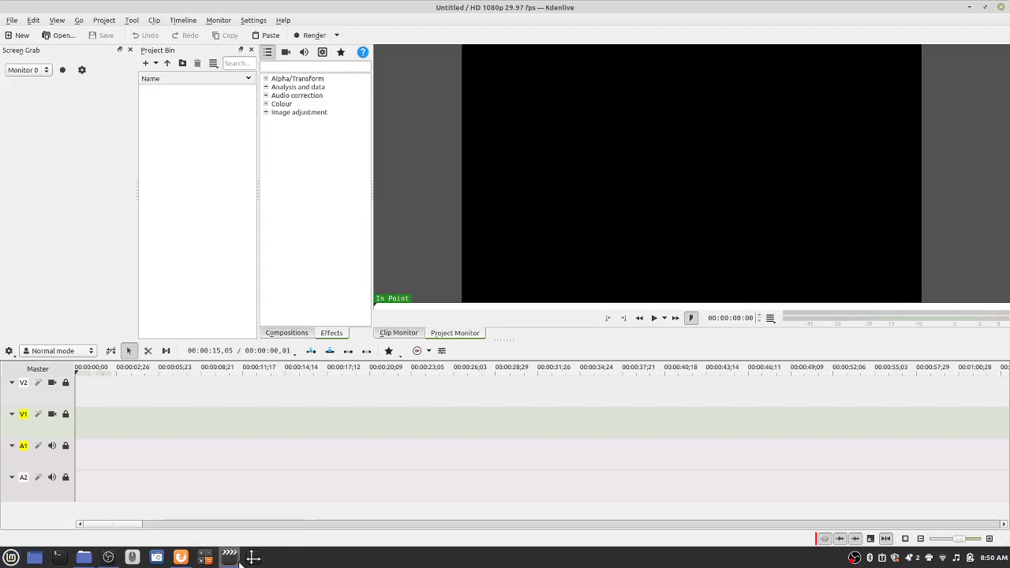
{"action": "mouse_move", "coordinate": [234, 562]}
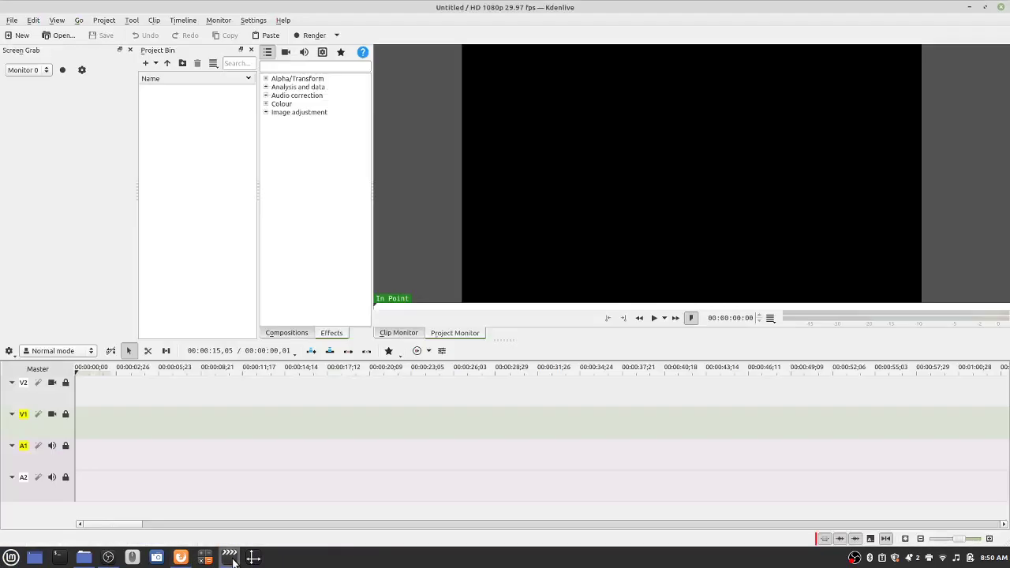
{"action": "right_click", "coordinate": [234, 560]}
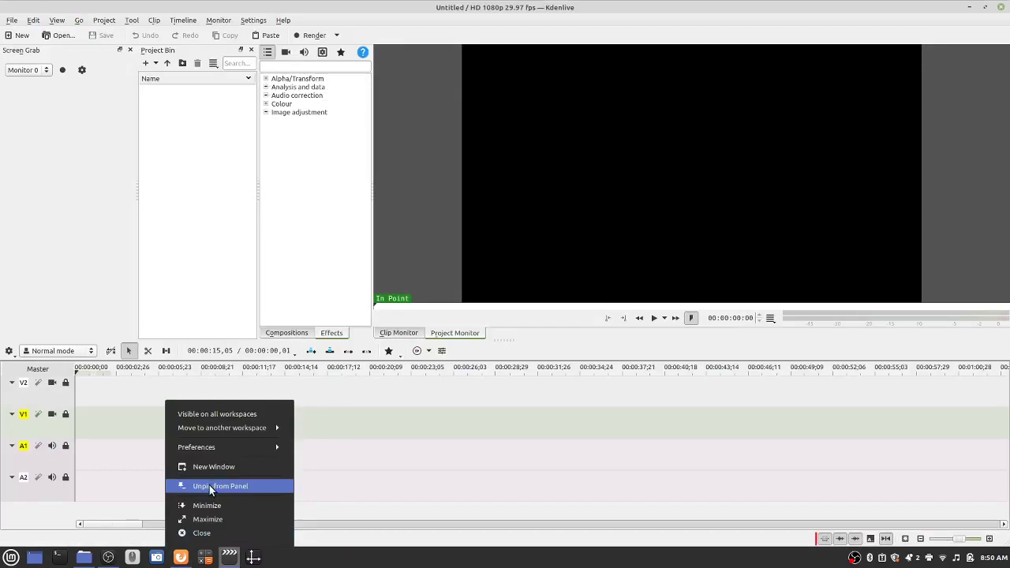
{"action": "left_click", "coordinate": [230, 560]}
{"action": "left_click", "coordinate": [229, 561]}
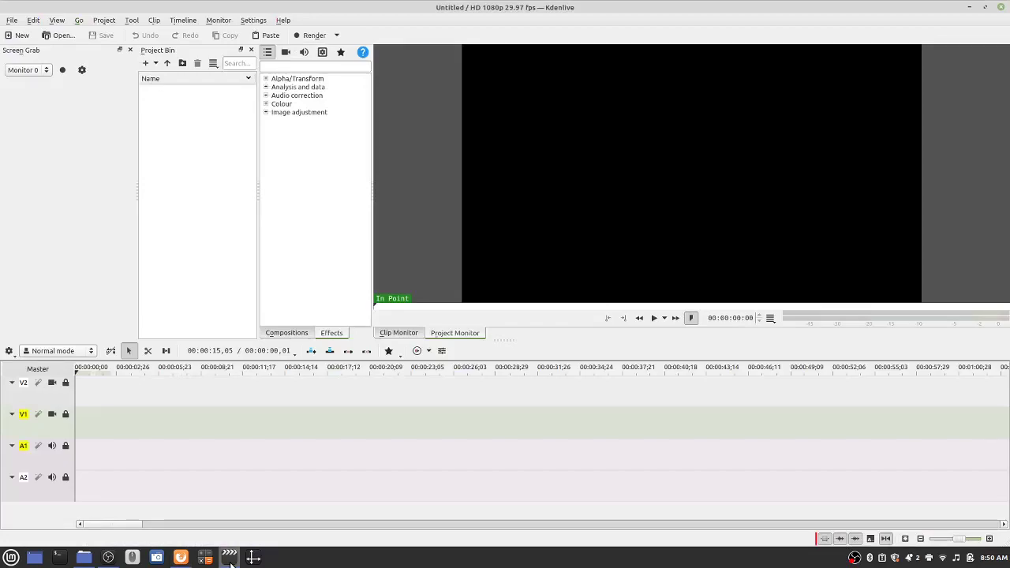
Step: In Firefox, replace the DuckDuckGo query 'skateboarding' with 'nyjah huston' and search
{"action": "left_click", "coordinate": [181, 558]}
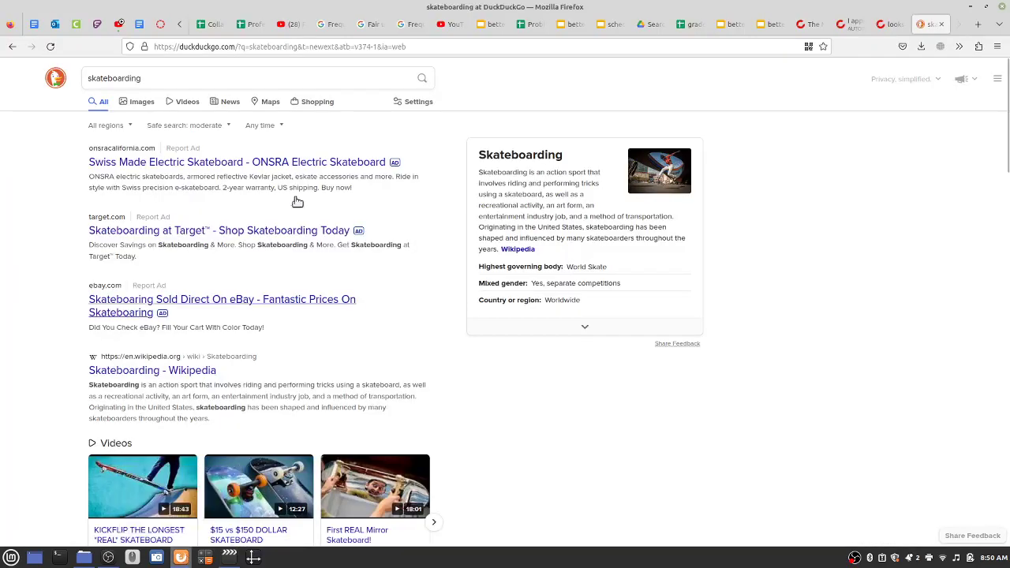
{"action": "left_click", "coordinate": [208, 43]}
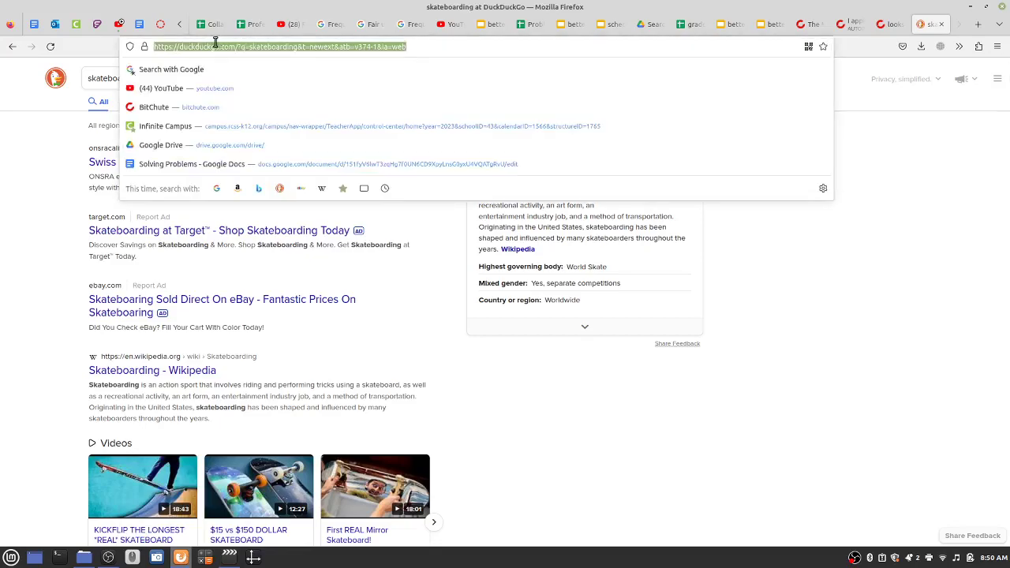
{"action": "key", "text": "Escape"}
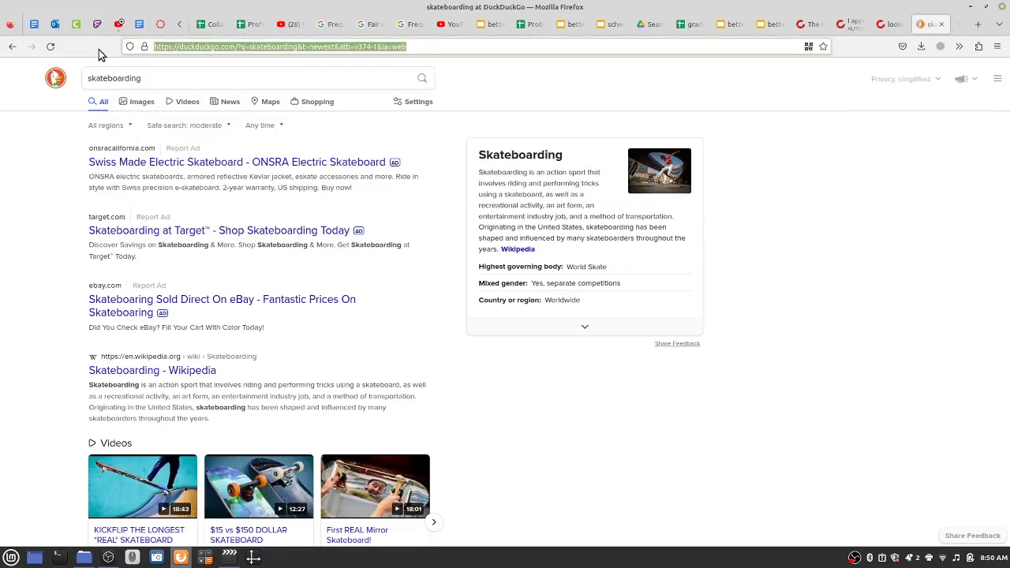
{"action": "left_click", "coordinate": [160, 79]}
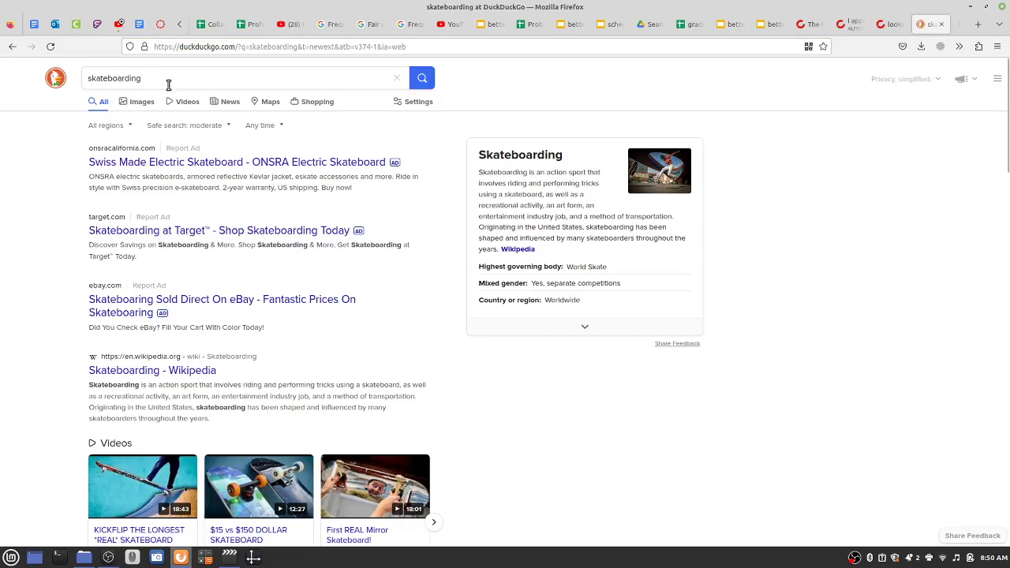
{"action": "left_click", "coordinate": [60, 124]}
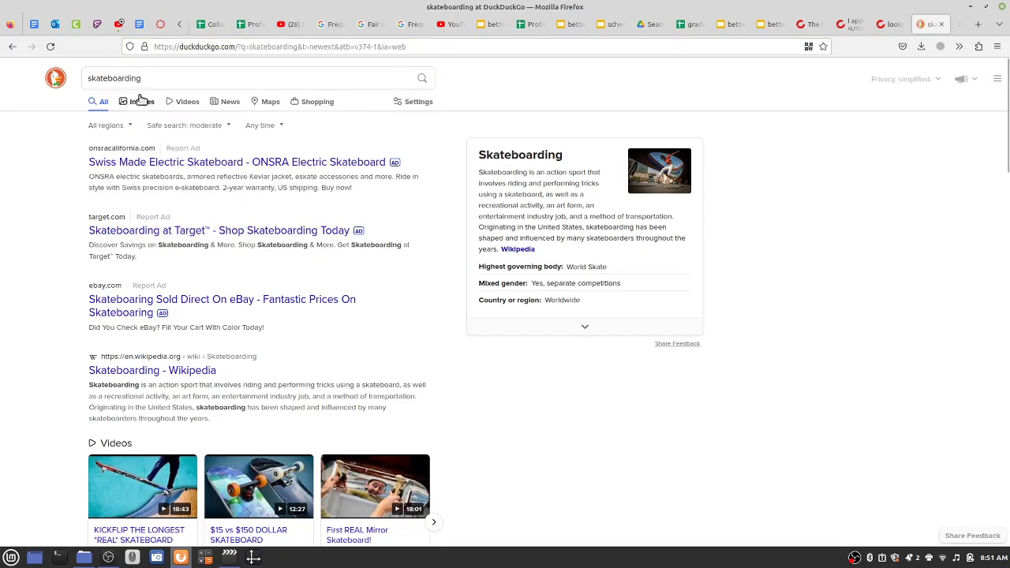
{"action": "double_click", "coordinate": [140, 79]}
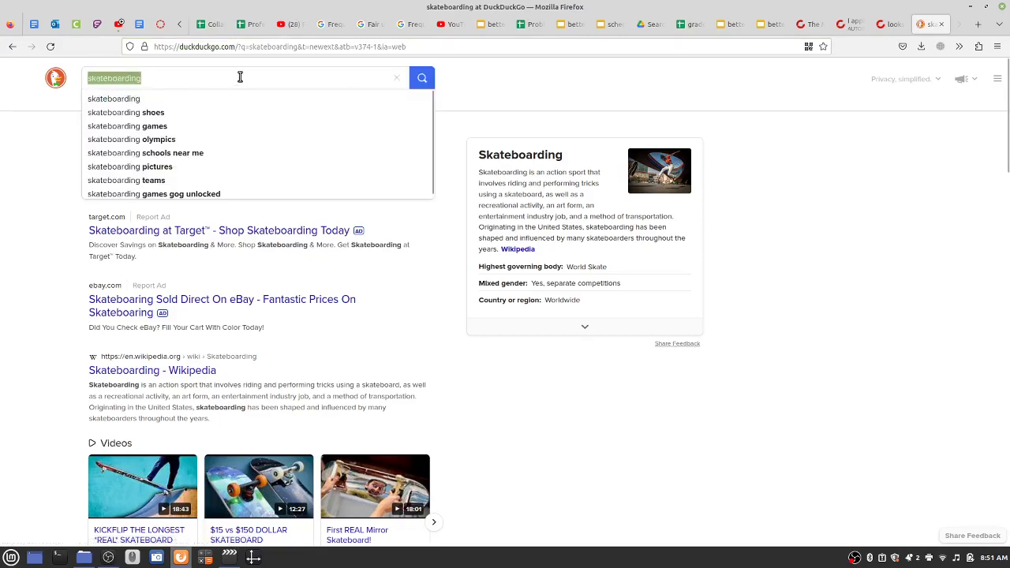
{"action": "type", "text": "nyjah huston"}
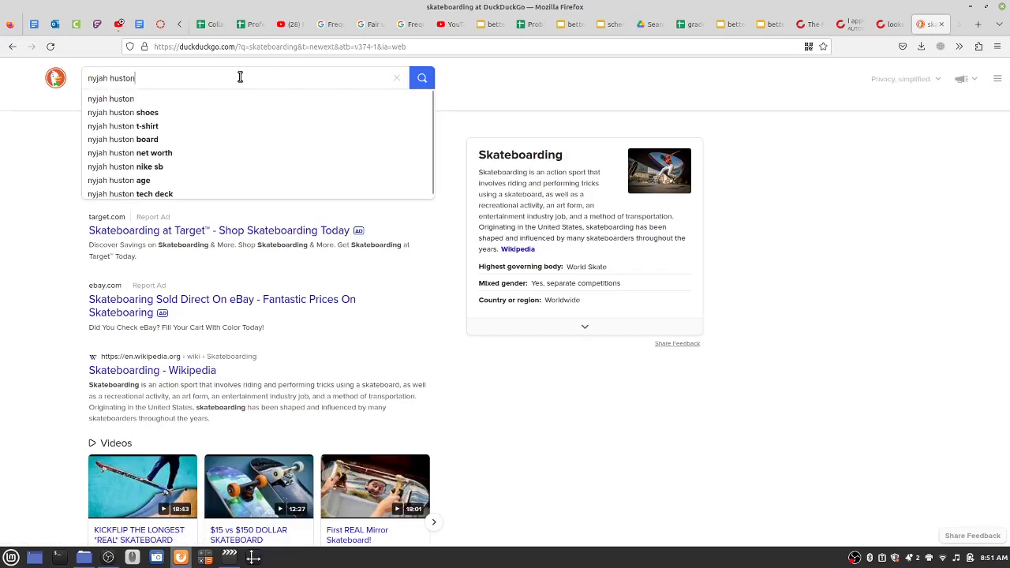
{"action": "key", "text": "Return"}
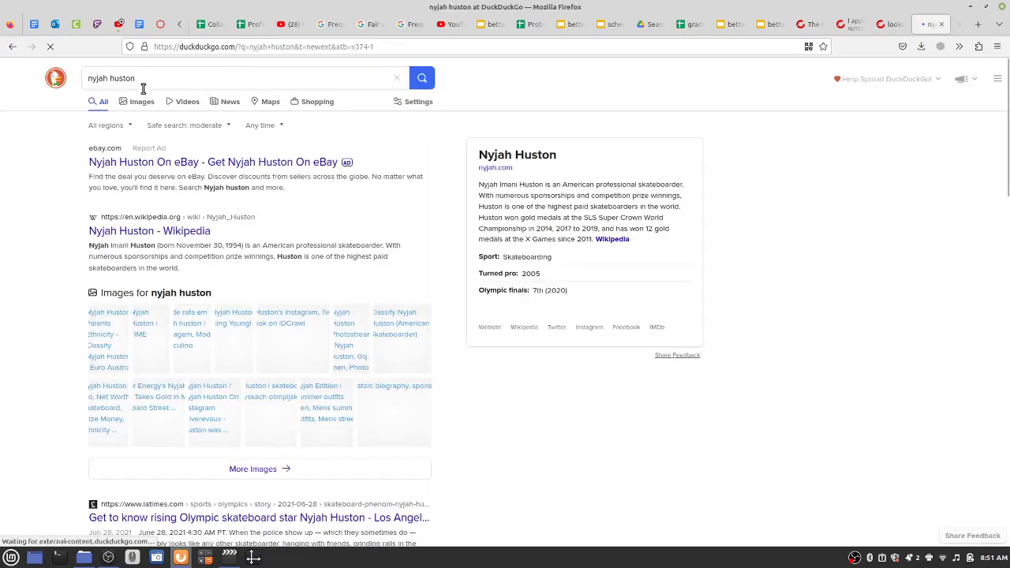
Step: Show image results and refine the query to 'nyjah huston skating'
{"action": "left_click", "coordinate": [139, 103]}
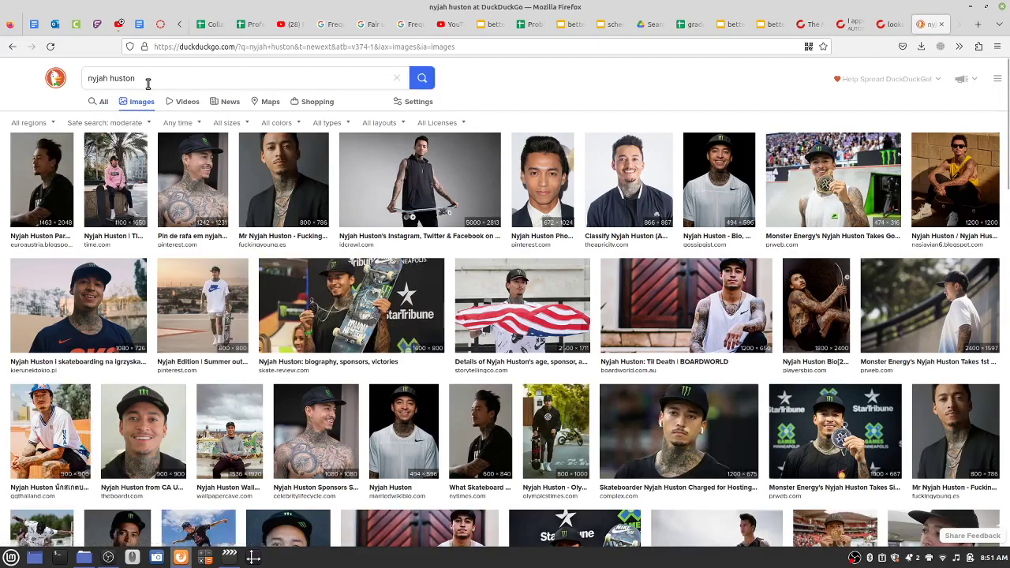
{"action": "left_click", "coordinate": [149, 83]}
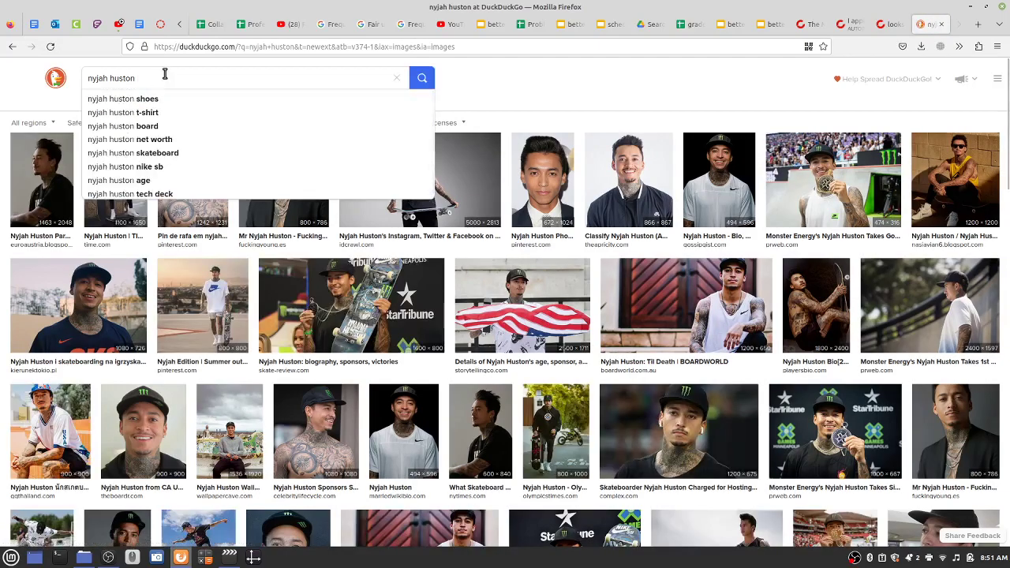
{"action": "type", "text": "skating"}
{"action": "key", "text": "Return"}
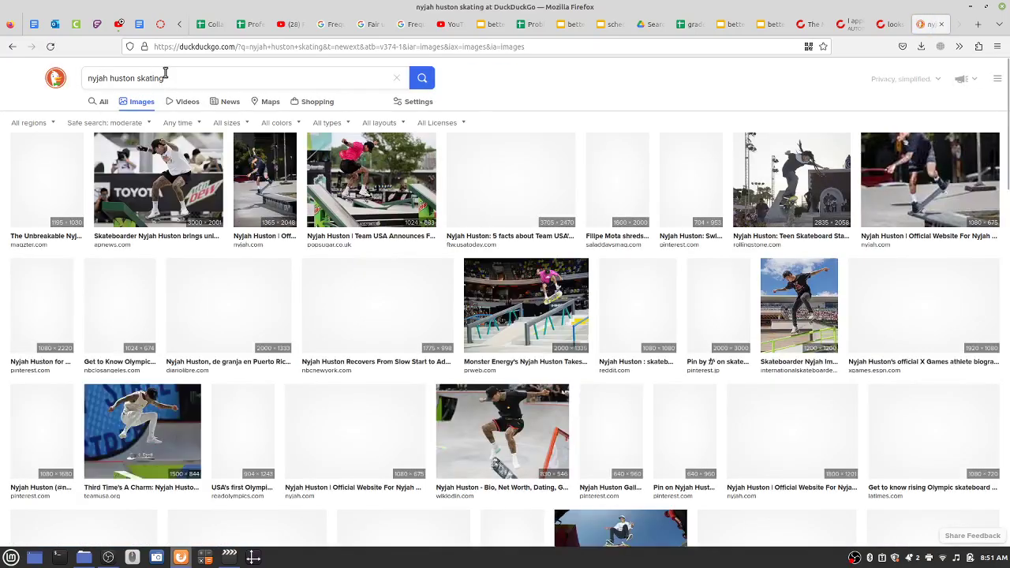
Step: Preview The Unbreakable Nyjah Huston photo and choose Save Image As from its menu
{"action": "left_click", "coordinate": [160, 207]}
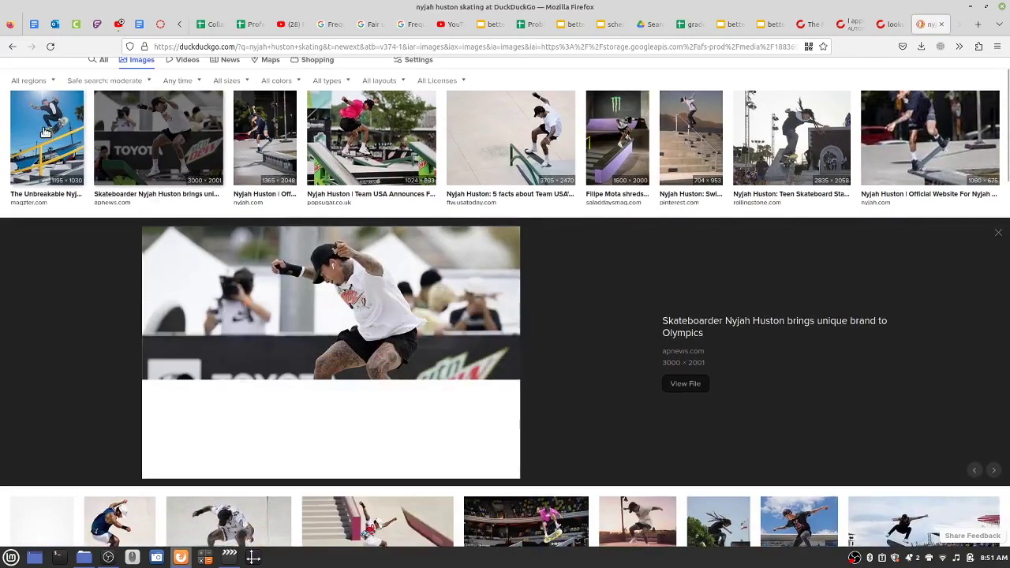
{"action": "left_click", "coordinate": [45, 133]}
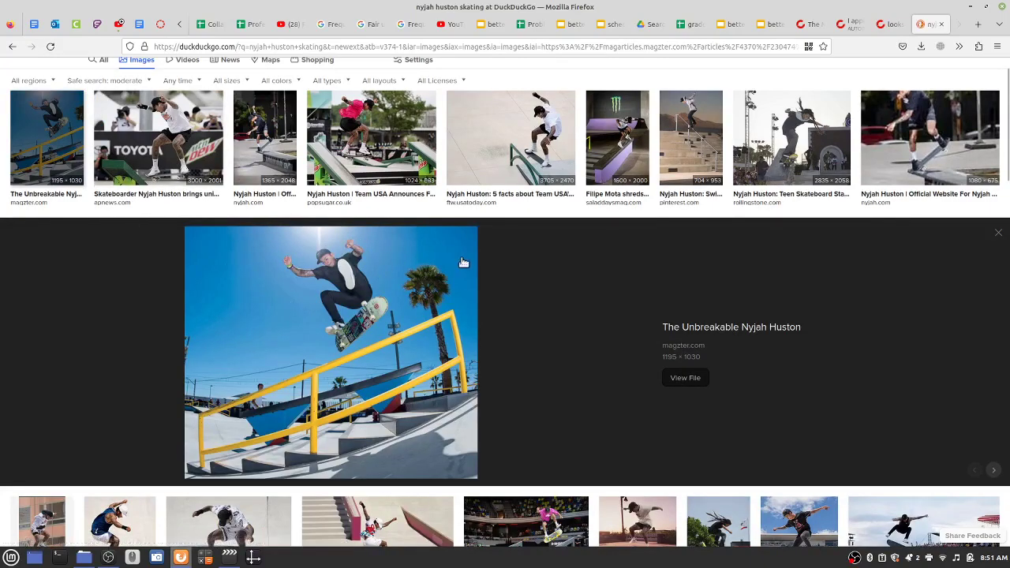
{"action": "right_click", "coordinate": [288, 316]}
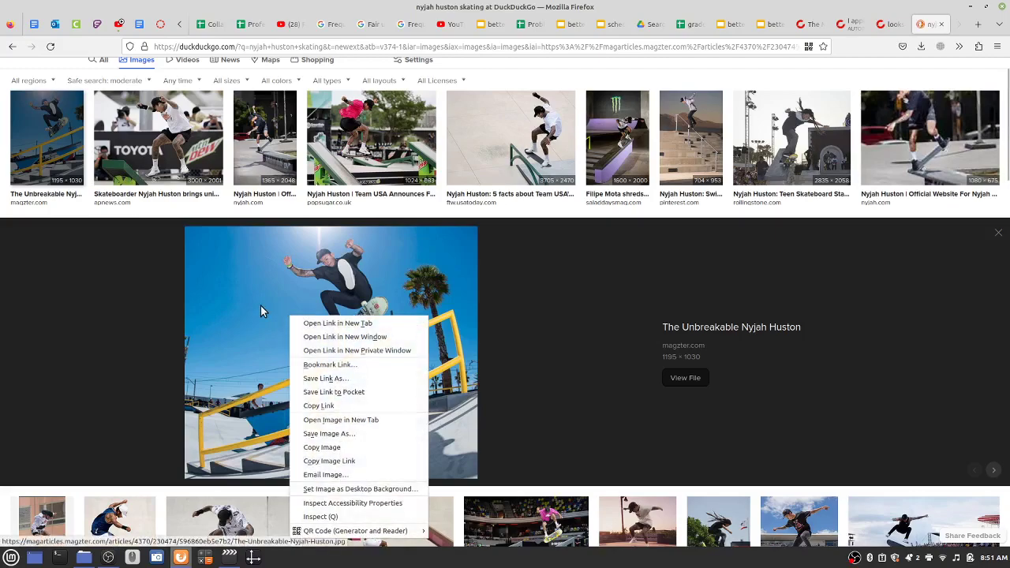
{"action": "left_click", "coordinate": [367, 438]}
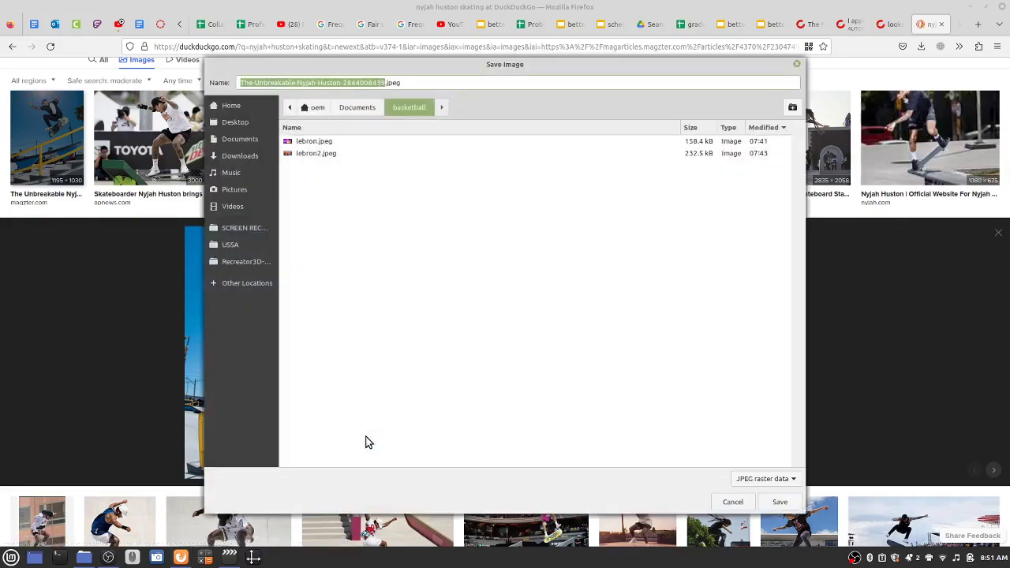
Step: Create a Mrb folder in Documents and save the image there as nyjah1.jpeg
{"action": "left_click", "coordinate": [233, 141]}
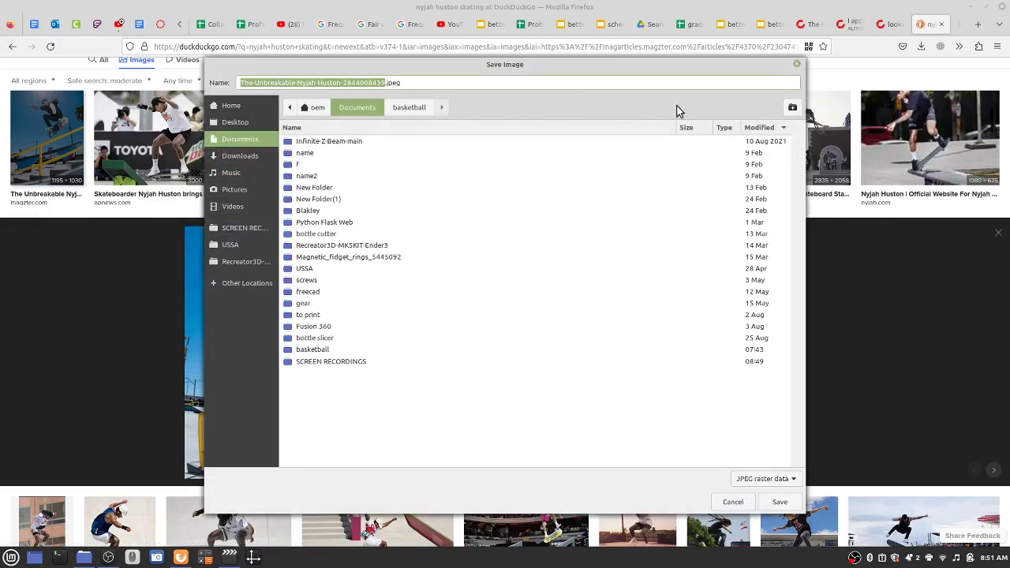
{"action": "left_click", "coordinate": [794, 109]}
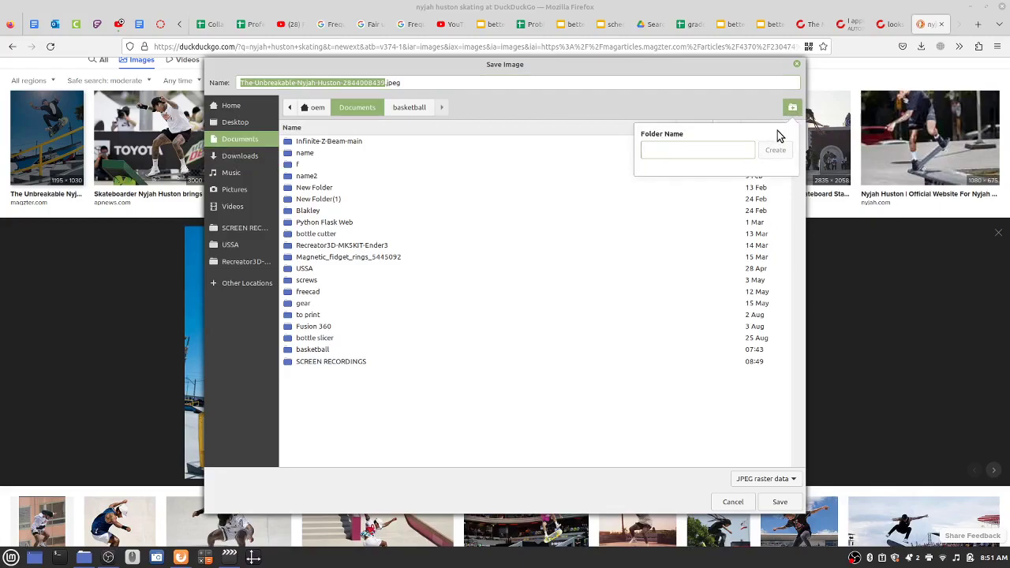
{"action": "type", "text": "Mrb"}
{"action": "left_click", "coordinate": [775, 151]}
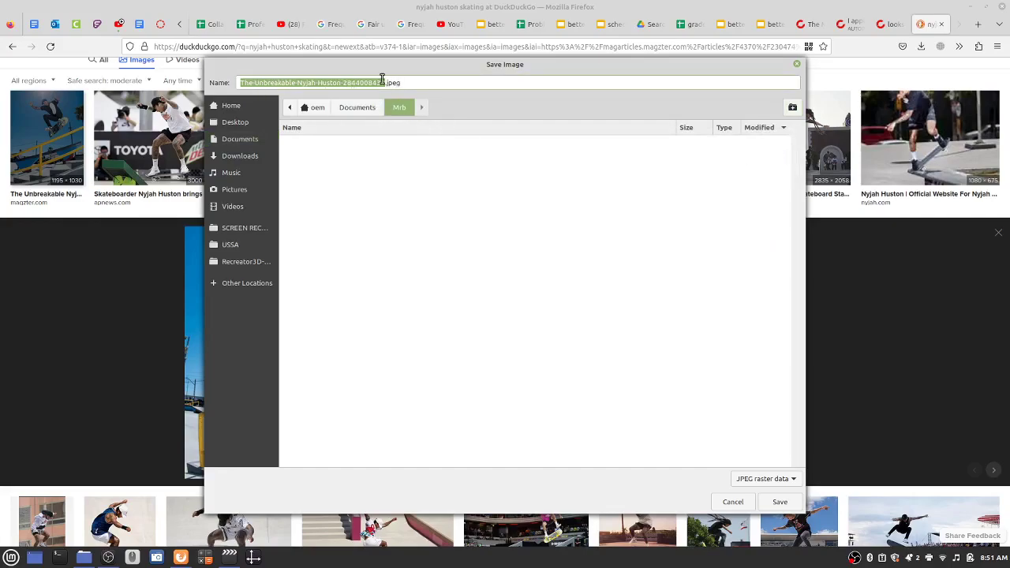
{"action": "type", "text": "nyh"}
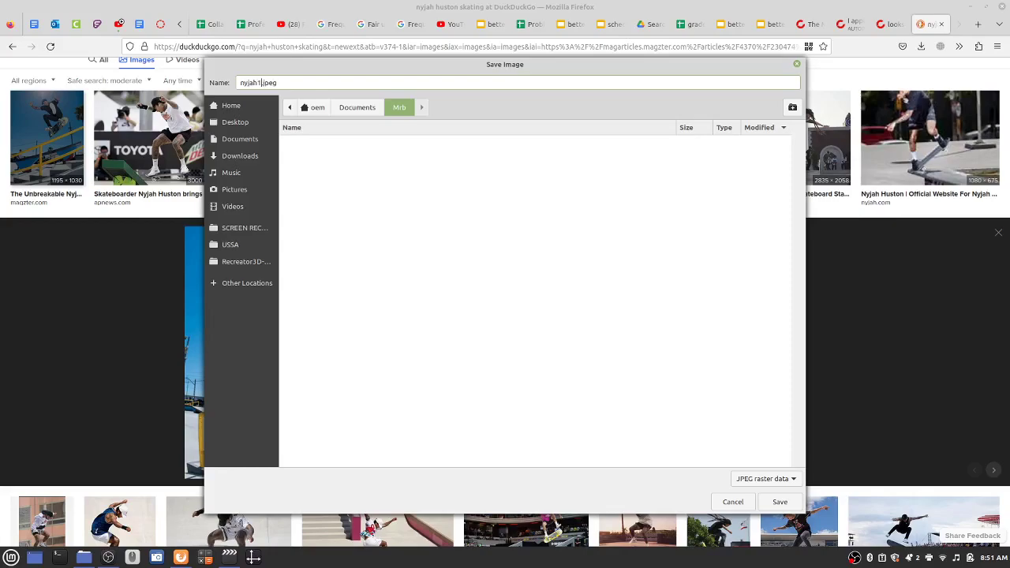
{"action": "left_click", "coordinate": [780, 502]}
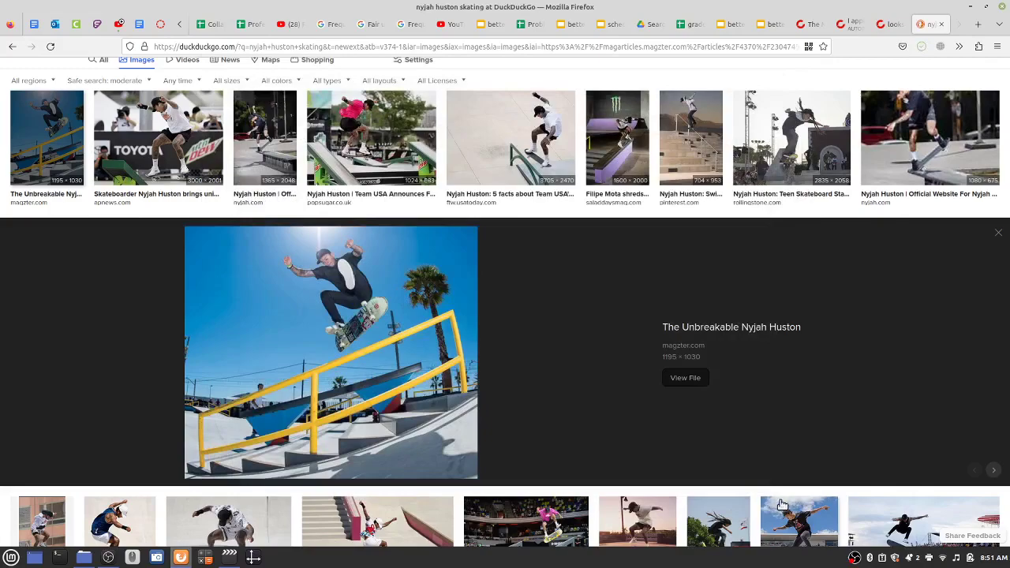
Step: Save the USA Today green-rail grind photo into Mrb under the name 'nyjah'
{"action": "left_click", "coordinate": [377, 140]}
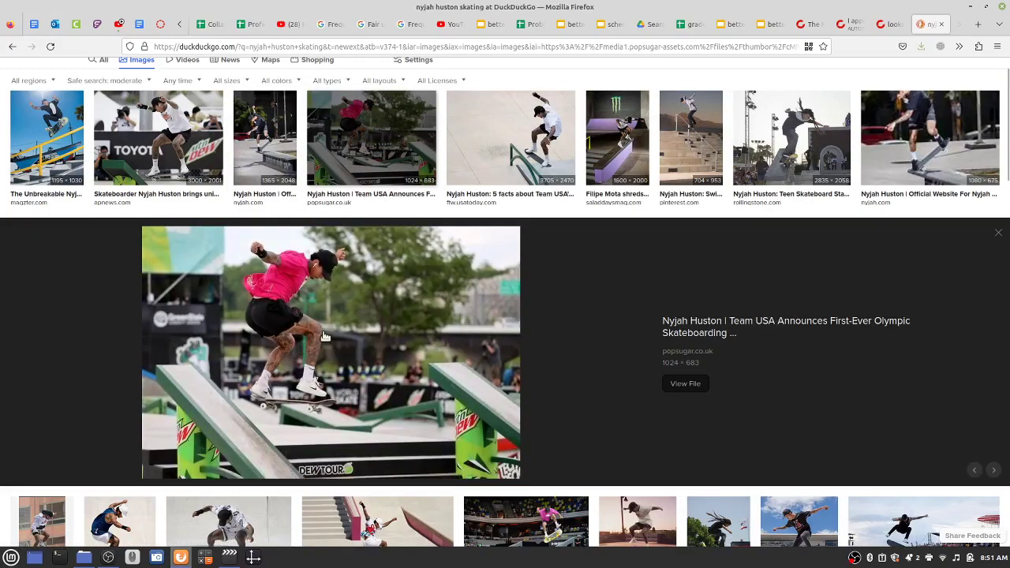
{"action": "left_click", "coordinate": [532, 127]}
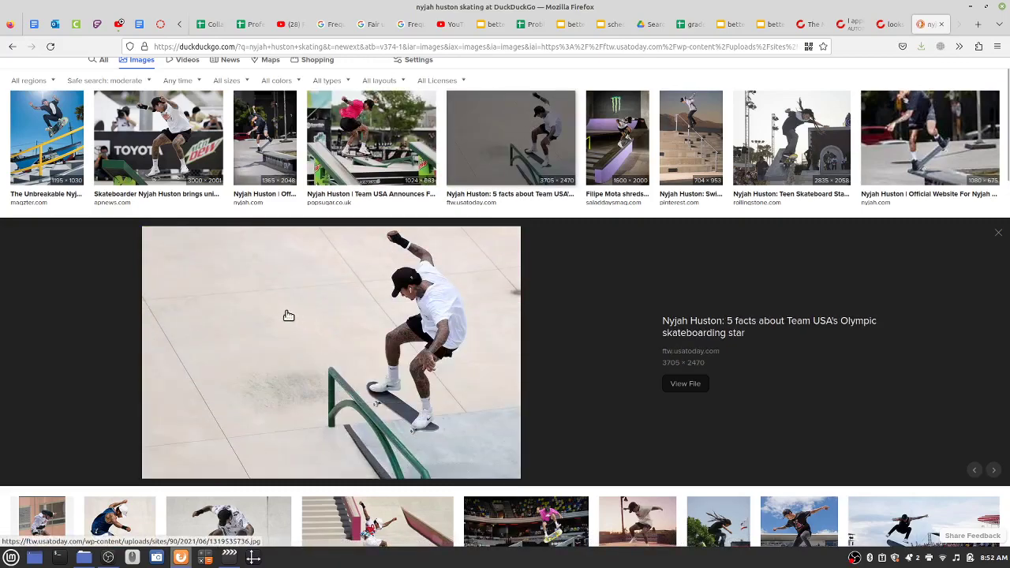
{"action": "right_click", "coordinate": [288, 316]}
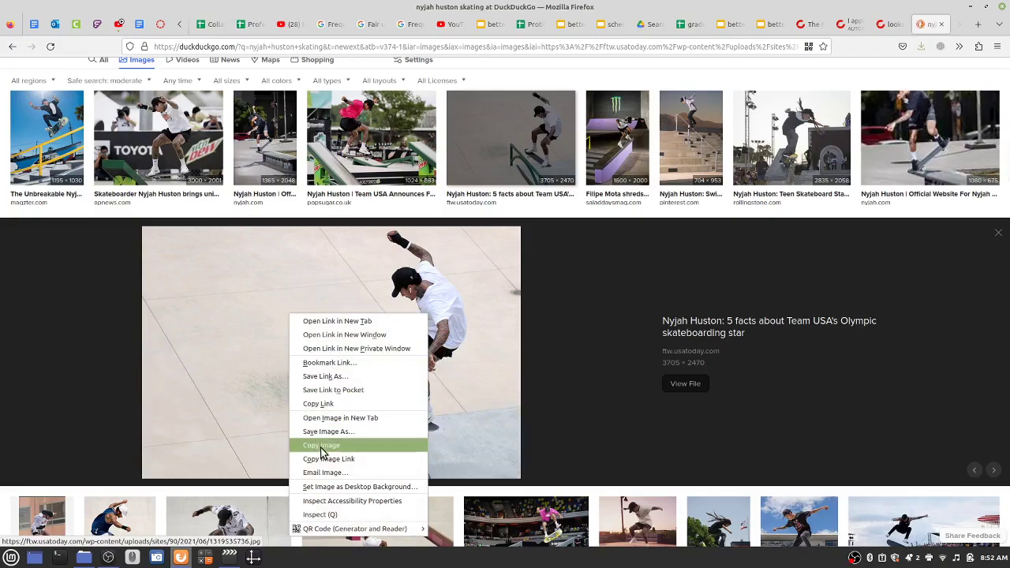
{"action": "left_click", "coordinate": [359, 432]}
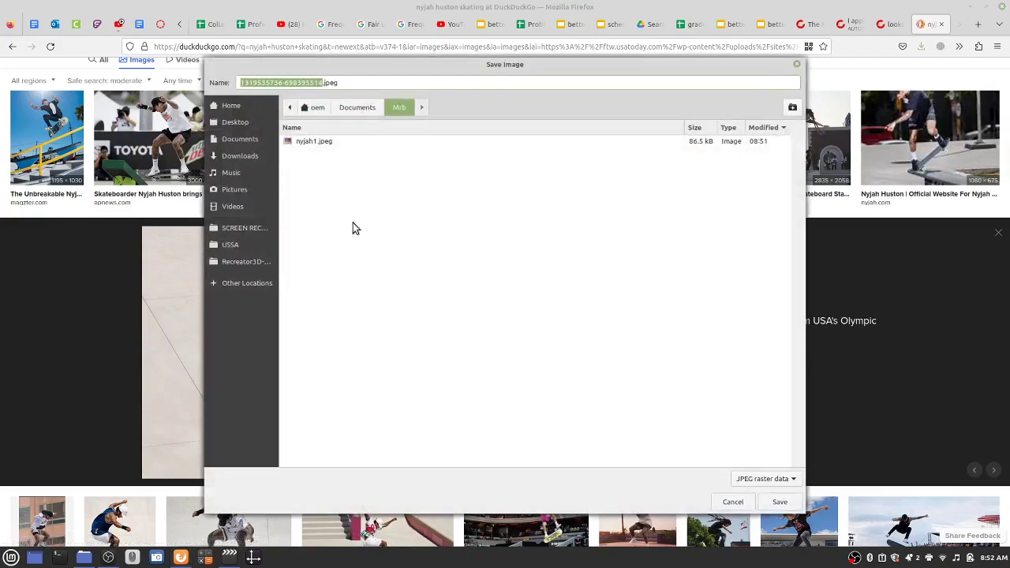
{"action": "type", "text": "nyjah"}
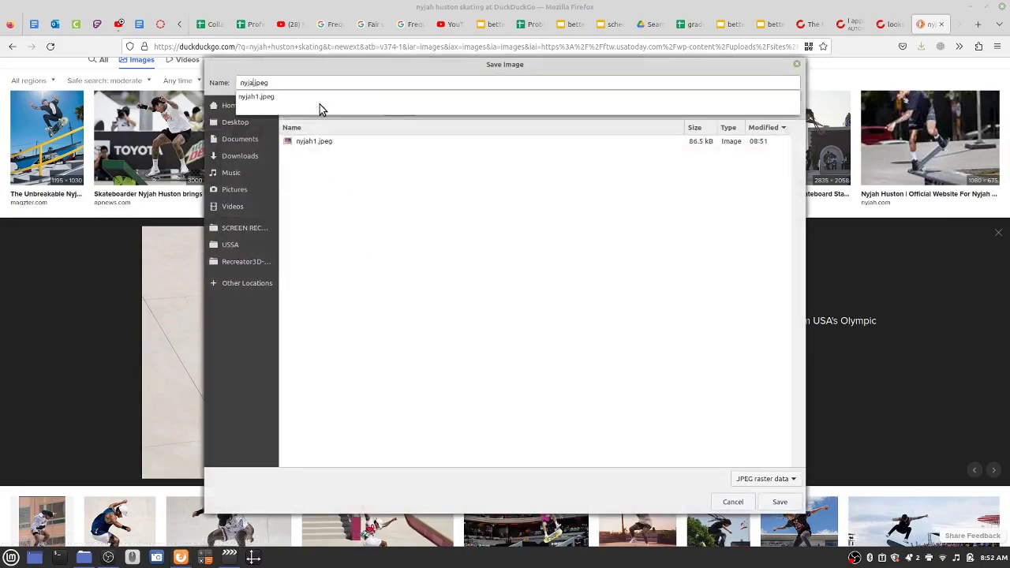
{"action": "key", "text": "Return"}
{"action": "key", "text": "Return"}
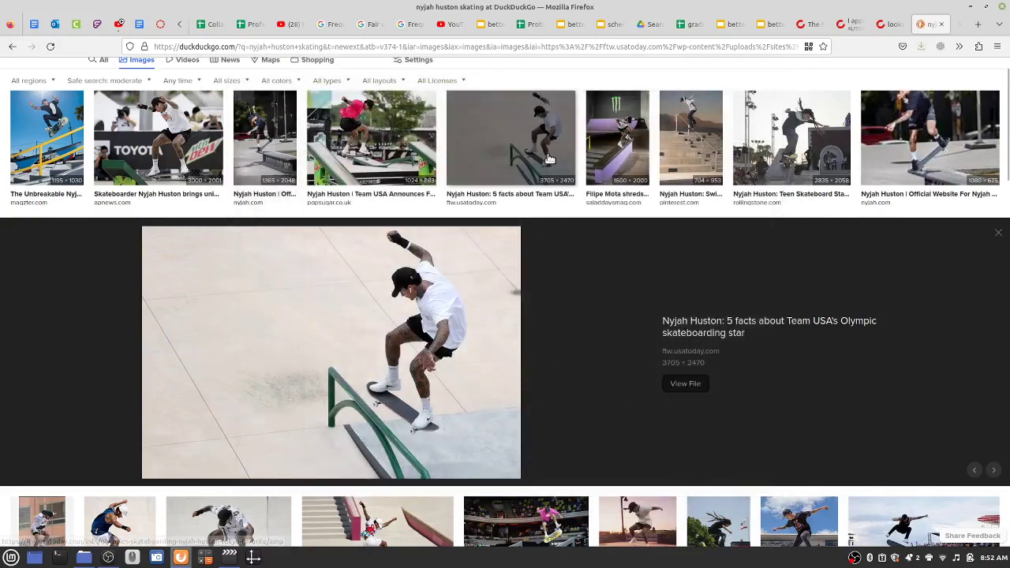
Step: Minimize Firefox, place a Nemo window over Kdenlive's right side, and open Documents/Mrb
{"action": "left_click", "coordinate": [970, 6]}
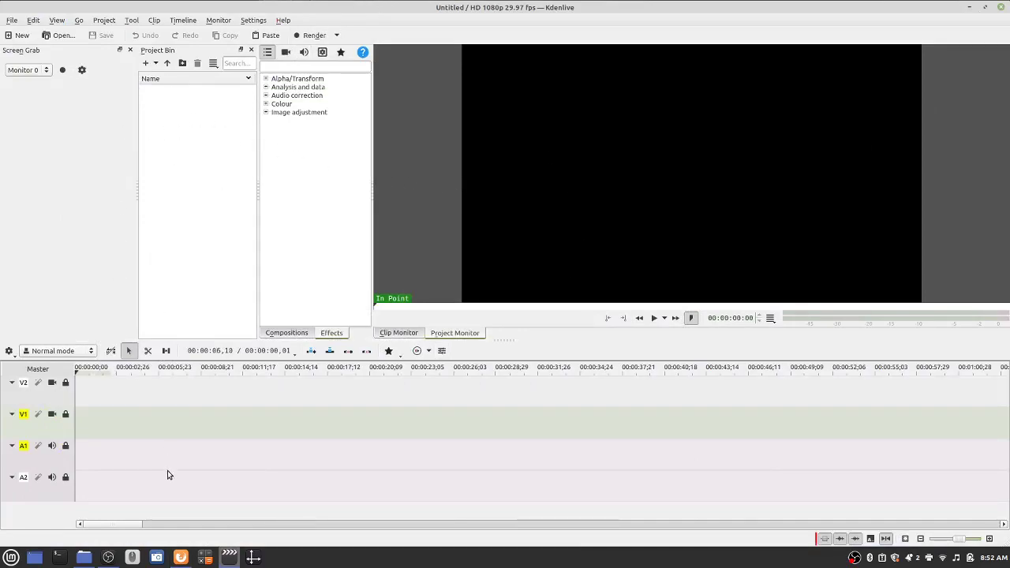
{"action": "mouse_move", "coordinate": [86, 561]}
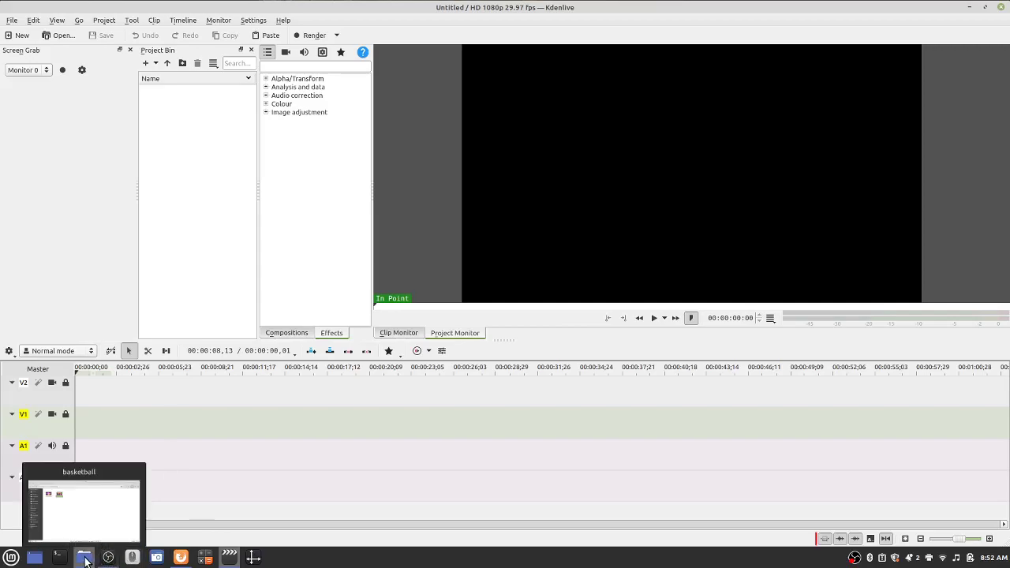
{"action": "left_click", "coordinate": [85, 561]}
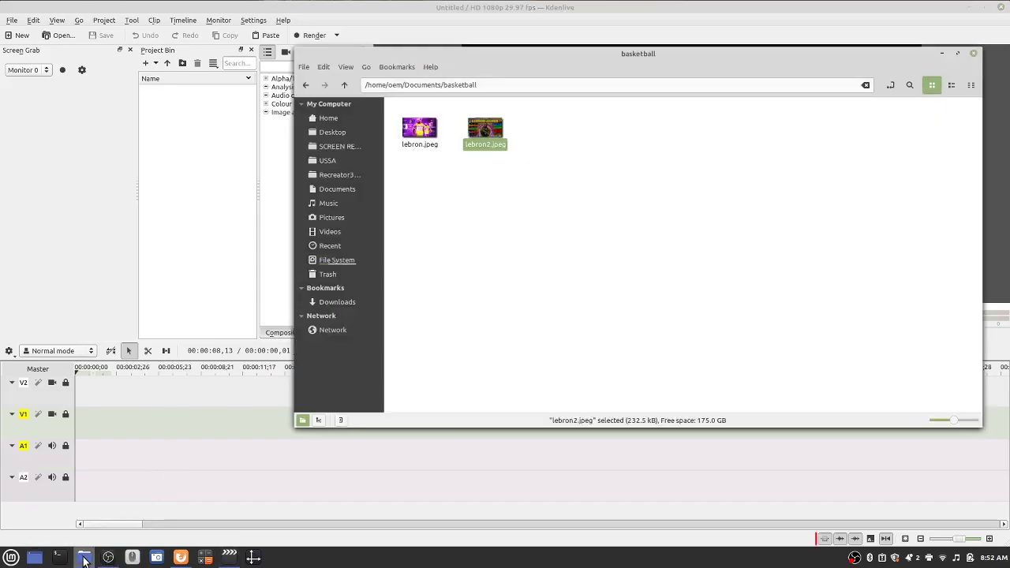
{"action": "left_click_drag", "start_coordinate": [456, 48], "coordinate": [384, 3]}
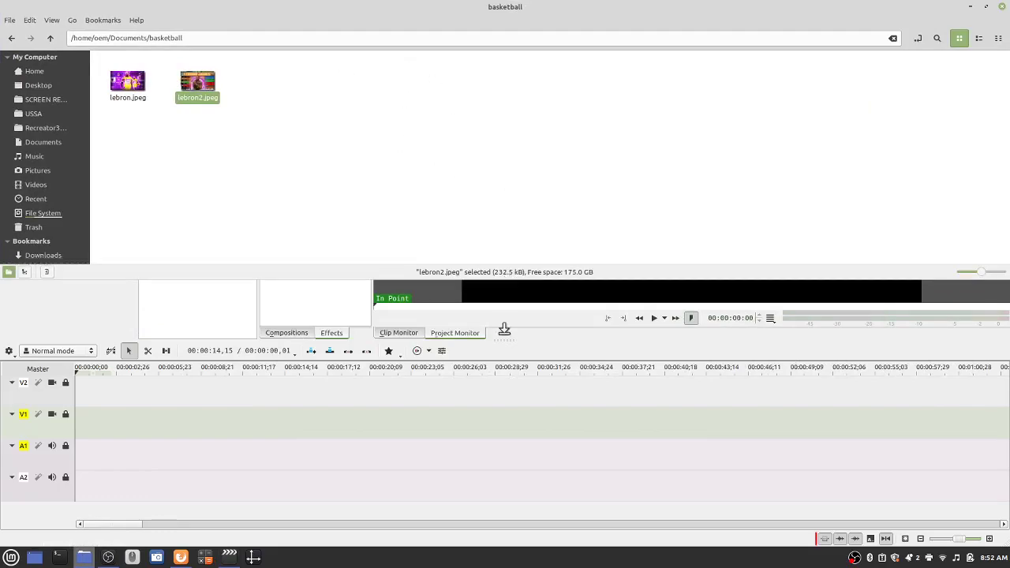
{"action": "key", "text": "super+Up"}
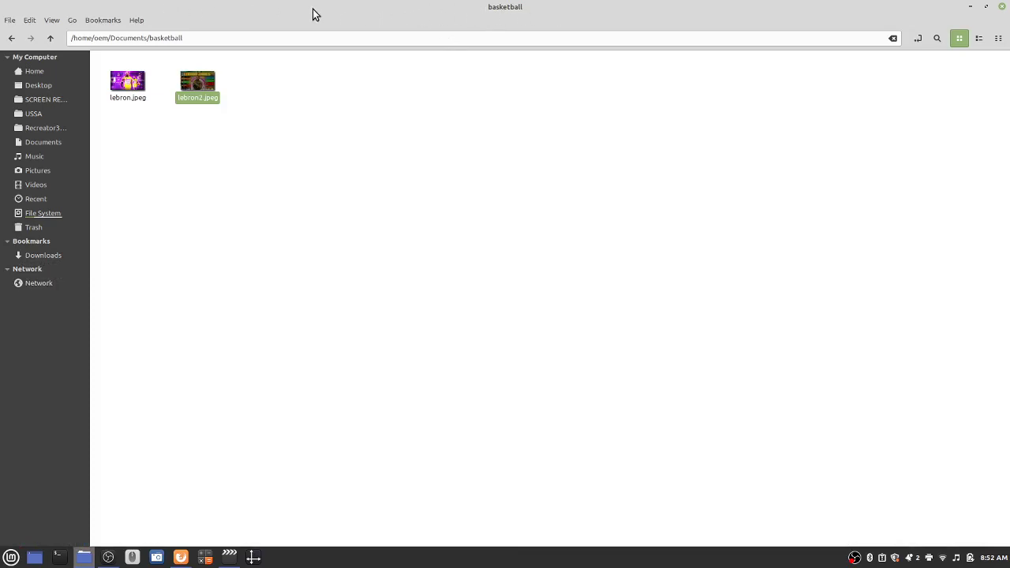
{"action": "left_click_drag", "start_coordinate": [313, 13], "coordinate": [363, 132]}
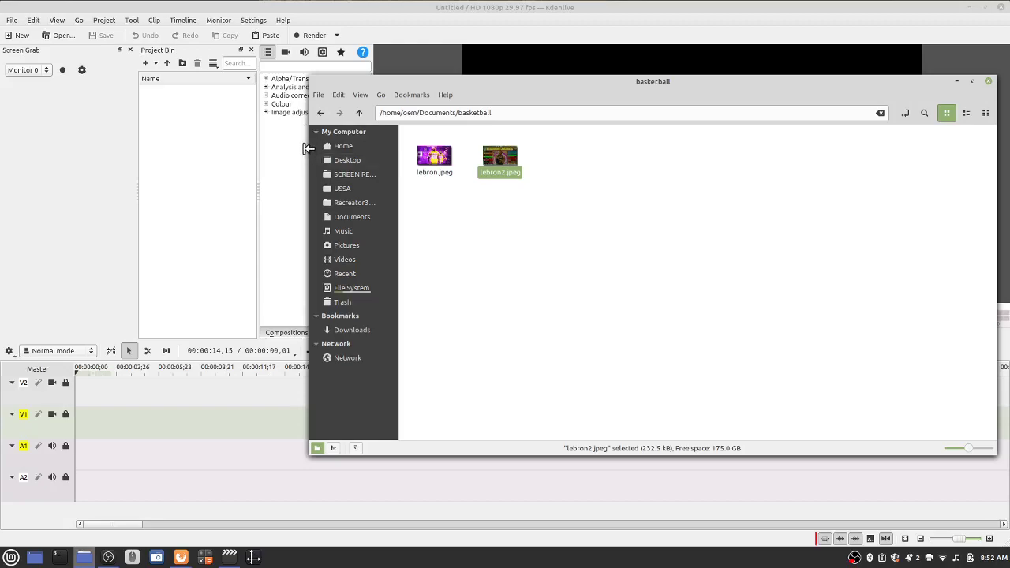
{"action": "left_click_drag", "start_coordinate": [309, 156], "coordinate": [449, 158]}
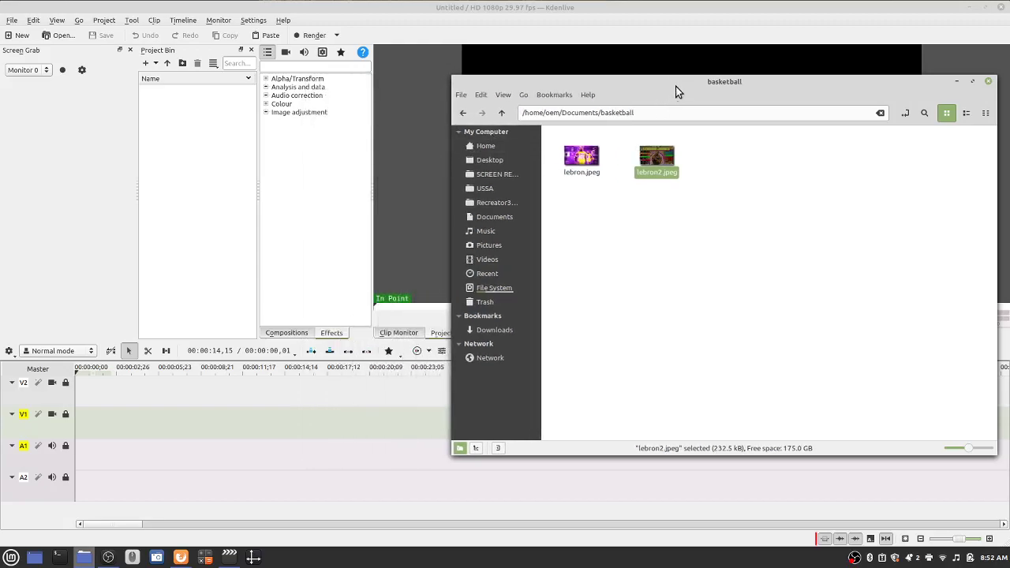
{"action": "left_click_drag", "start_coordinate": [676, 86], "coordinate": [614, 65]}
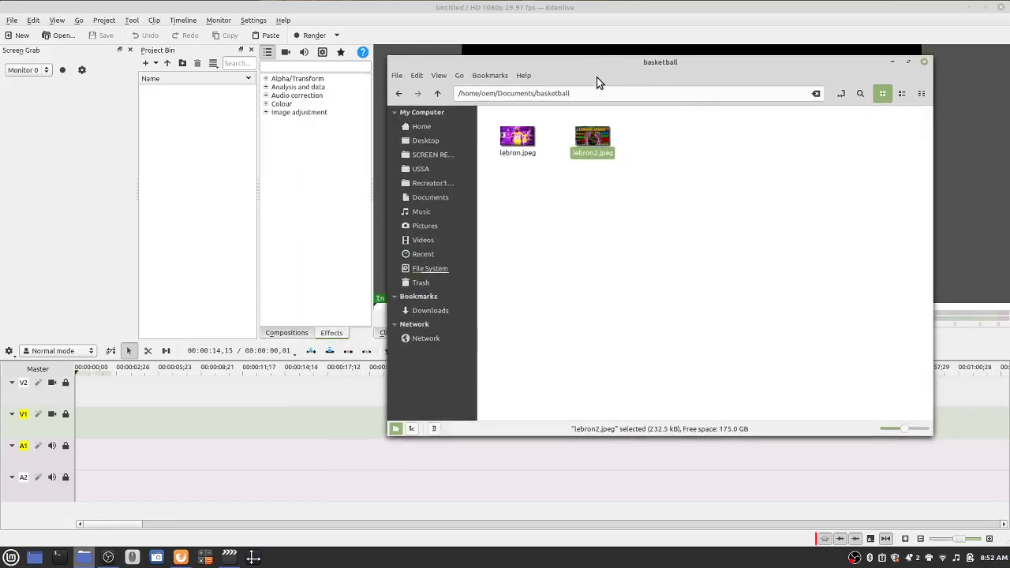
{"action": "left_click", "coordinate": [437, 197]}
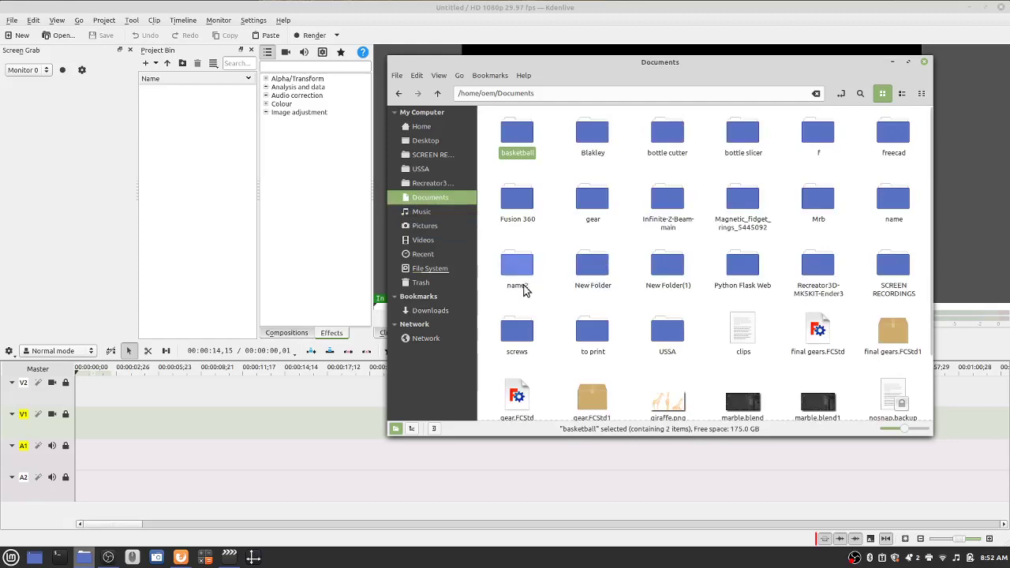
{"action": "double_click", "coordinate": [820, 199]}
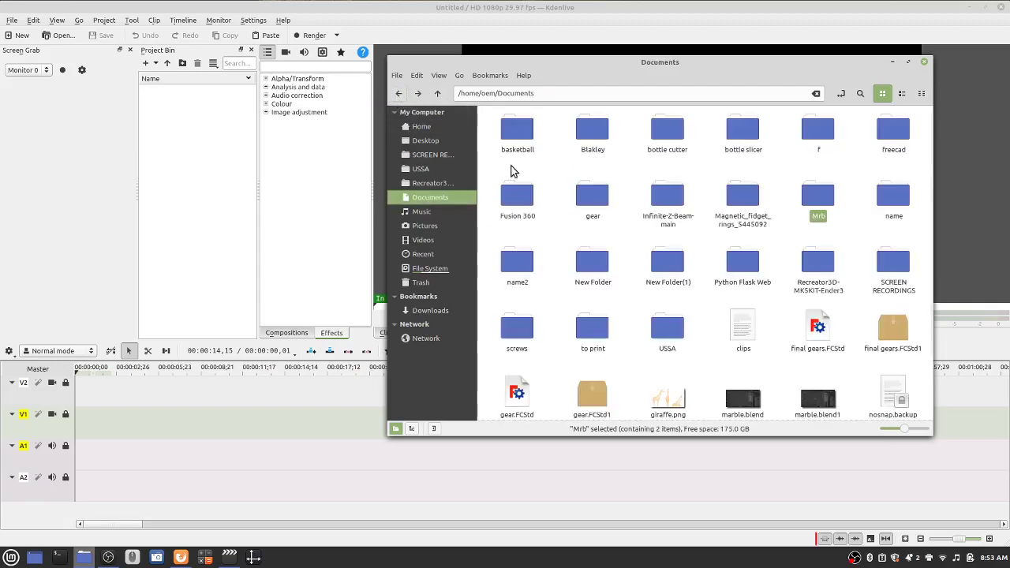
Step: Drag the Mrb folder into the Project Bin, accept the 1200x1030 profile, and expand it
{"action": "left_click_drag", "start_coordinate": [818, 197], "coordinate": [185, 128]}
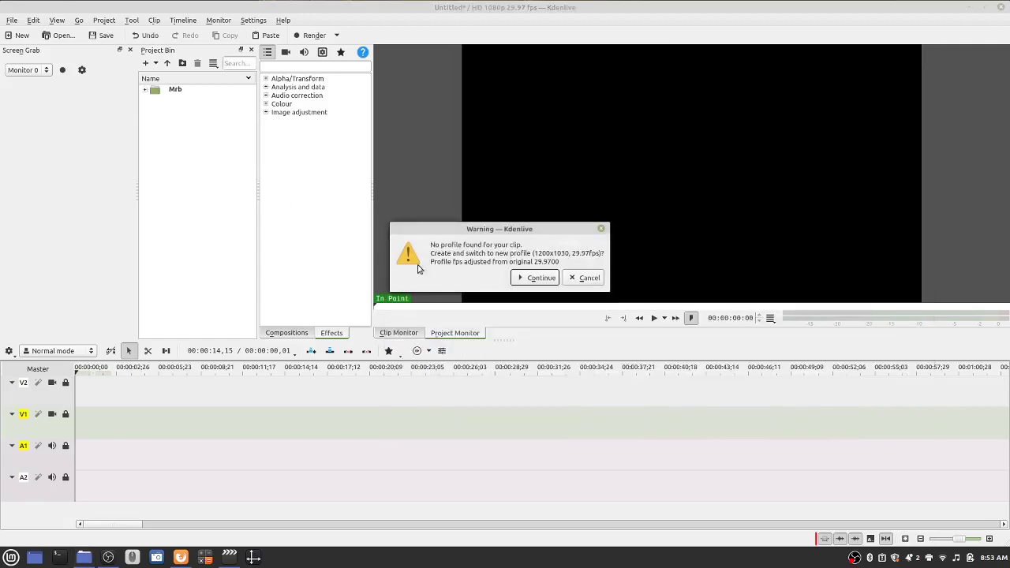
{"action": "left_click", "coordinate": [529, 278]}
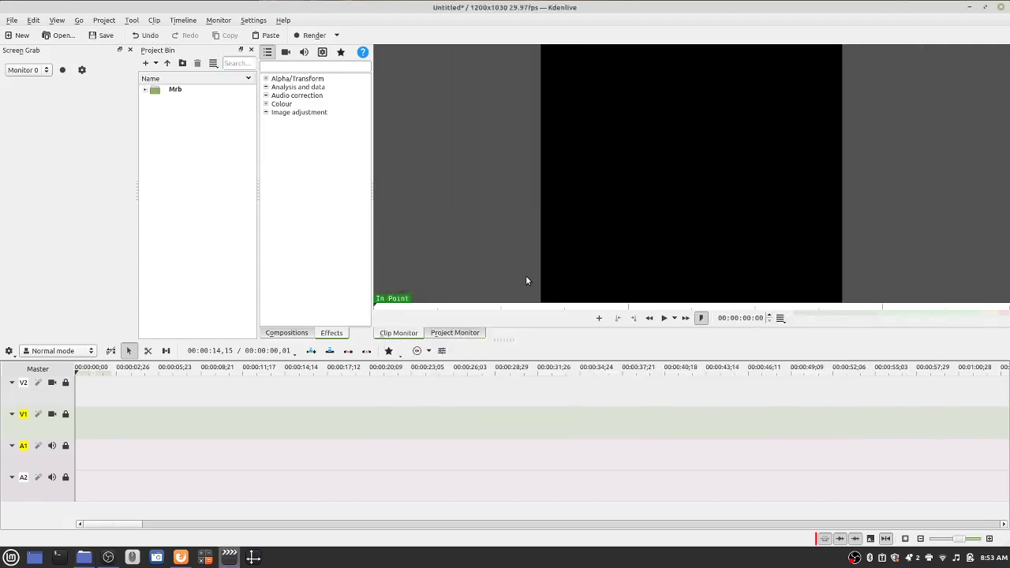
{"action": "left_click", "coordinate": [146, 93]}
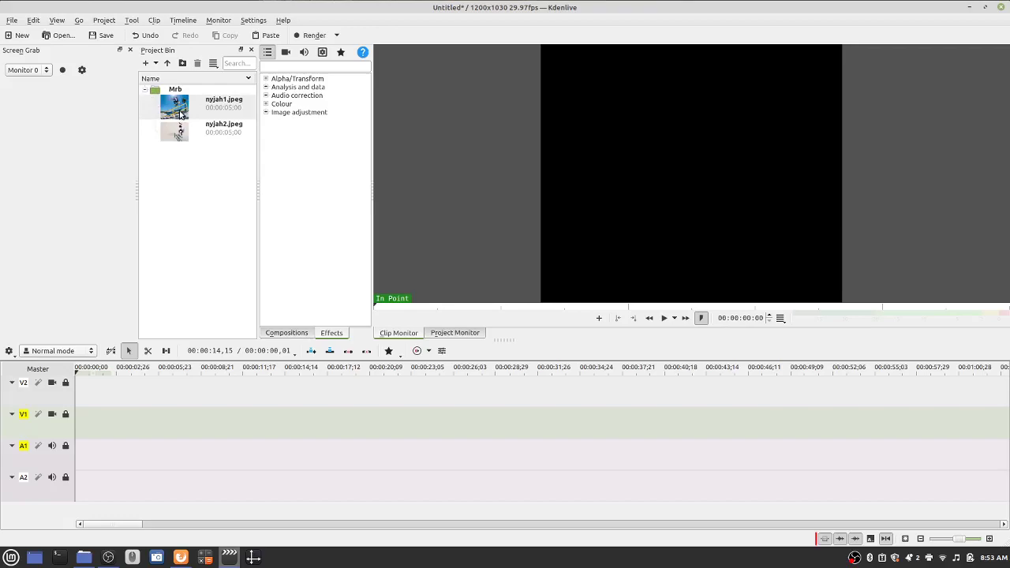
{"action": "left_click", "coordinate": [175, 91]}
{"action": "right_click", "coordinate": [175, 92]}
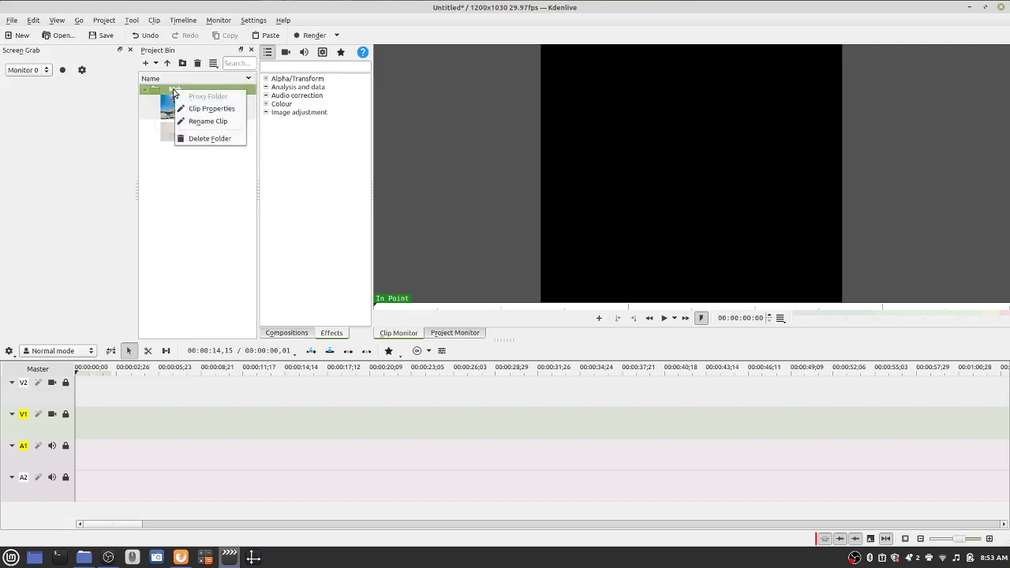
{"action": "left_click", "coordinate": [202, 138]}
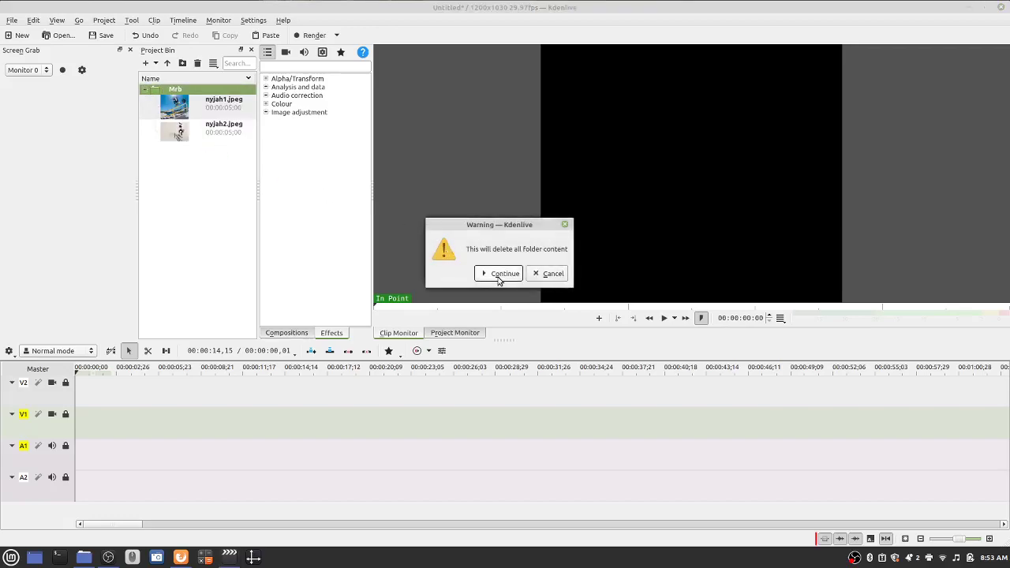
{"action": "left_click", "coordinate": [550, 274]}
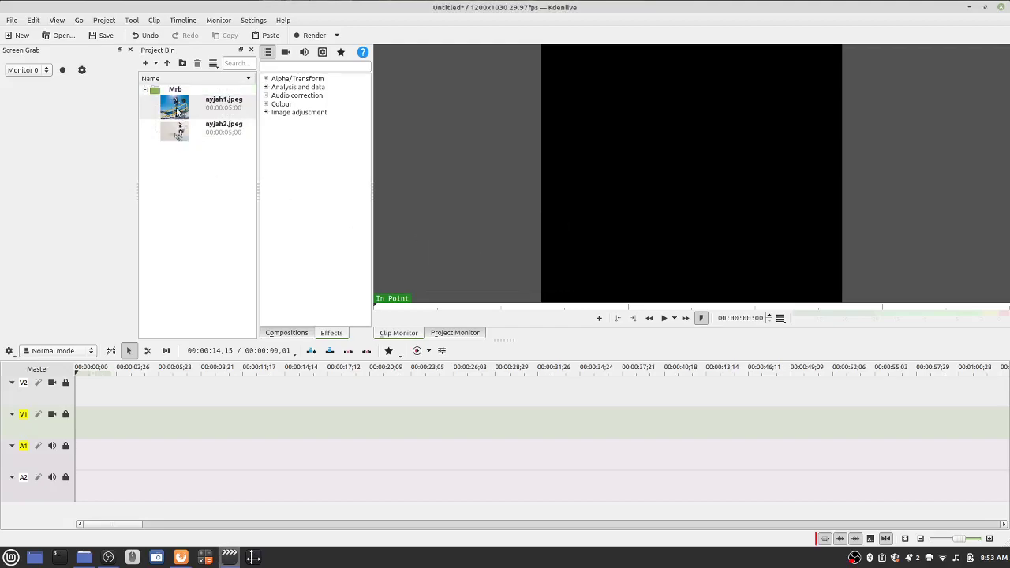
Step: Reopen Mrb in Nemo, try dragging both nyjah images into Kdenlive, then close Nemo
{"action": "left_click", "coordinate": [84, 558]}
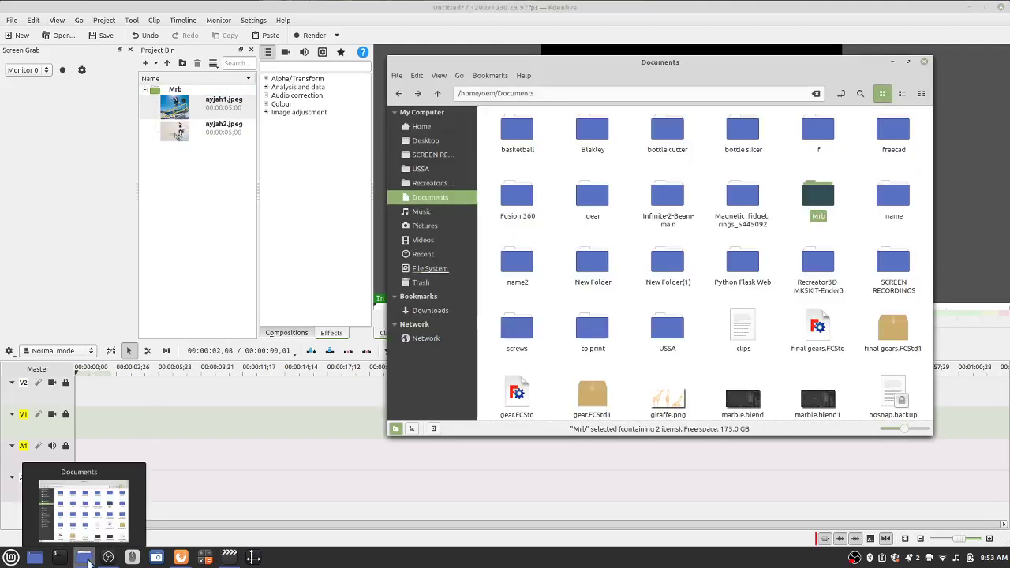
{"action": "double_click", "coordinate": [805, 199]}
{"action": "left_click_drag", "start_coordinate": [695, 223], "coordinate": [500, 118]}
{"action": "left_click_drag", "start_coordinate": [594, 142], "coordinate": [581, 227]}
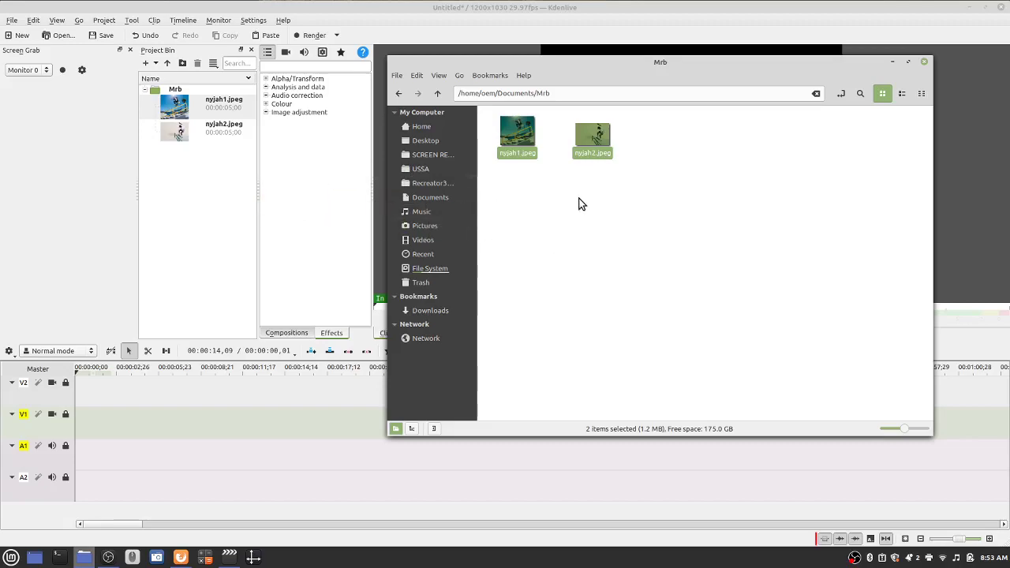
{"action": "left_click", "coordinate": [924, 61]}
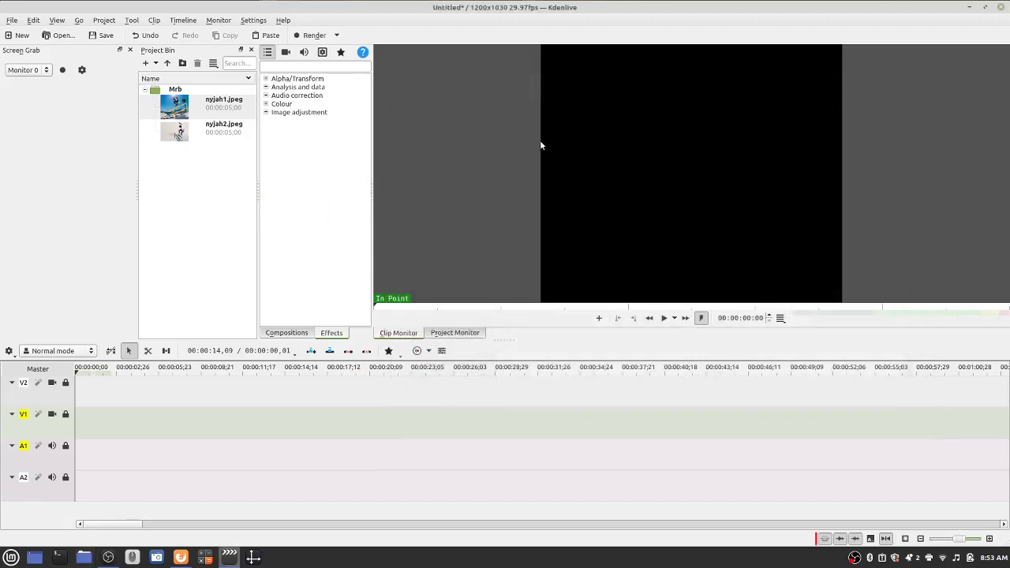
Step: Place nyjah1.jpeg then nyjah2.jpeg back to back on V1, playhead at 10 seconds
{"action": "left_click", "coordinate": [179, 130]}
{"action": "left_click", "coordinate": [185, 181]}
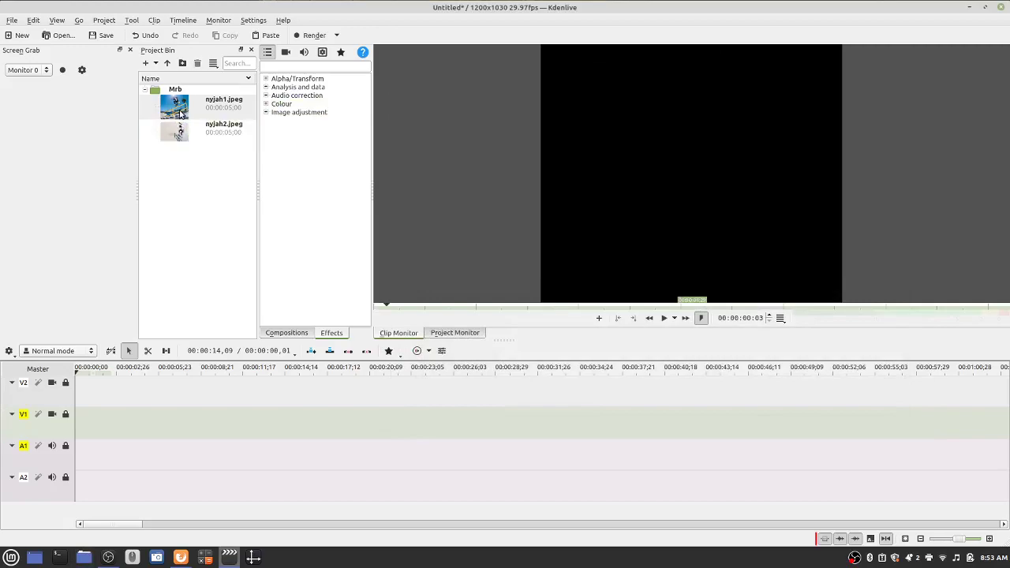
{"action": "left_click", "coordinate": [181, 104]}
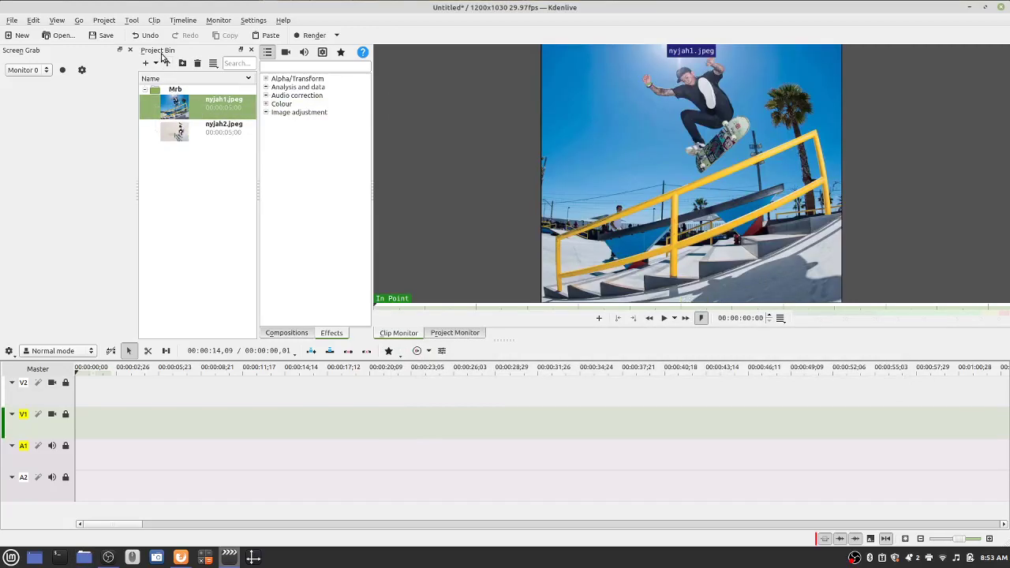
{"action": "left_click_drag", "start_coordinate": [174, 107], "coordinate": [100, 423]}
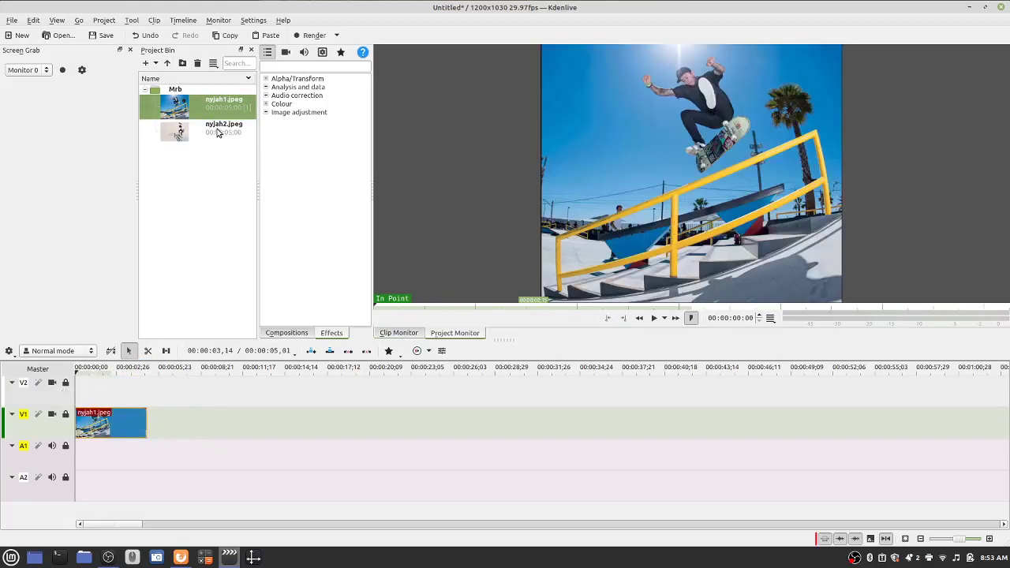
{"action": "left_click_drag", "start_coordinate": [217, 133], "coordinate": [171, 426]}
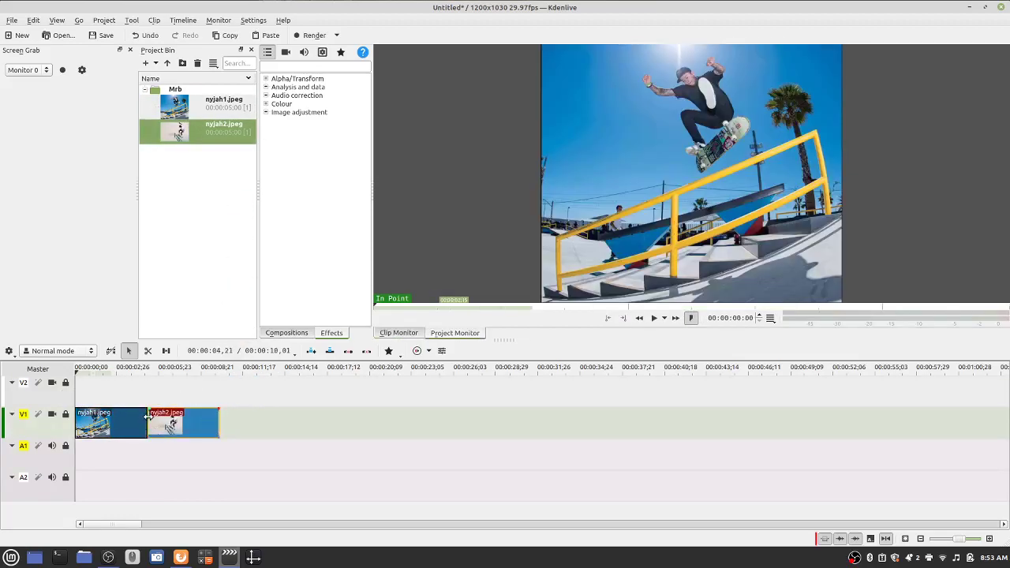
{"action": "left_click", "coordinate": [251, 427]}
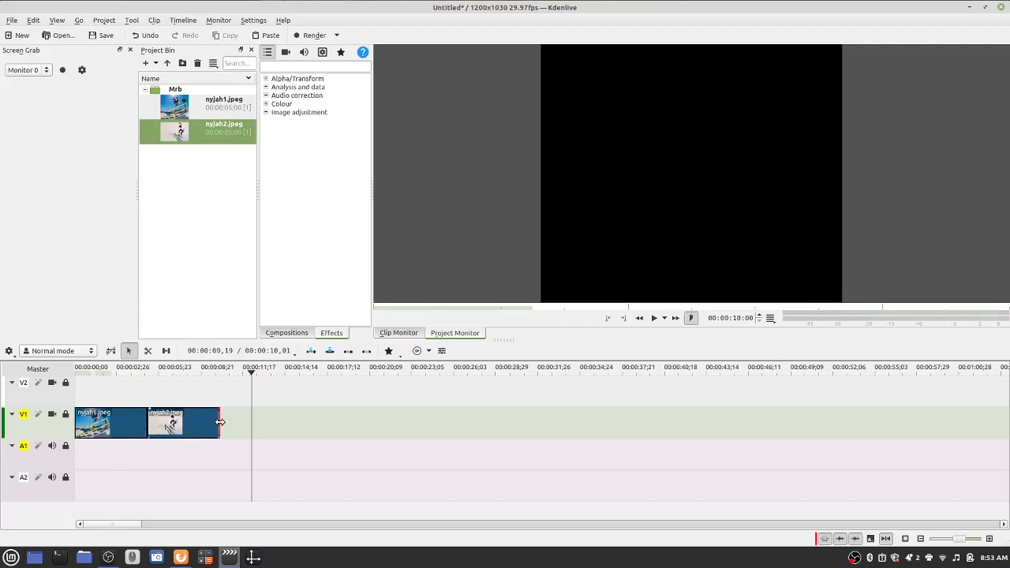
Step: Stretch nyjah1.jpeg to about 6 seconds with nyjah2.jpeg abutting it, totalling 00:00:11;24
{"action": "left_click_drag", "start_coordinate": [178, 421], "coordinate": [283, 422]}
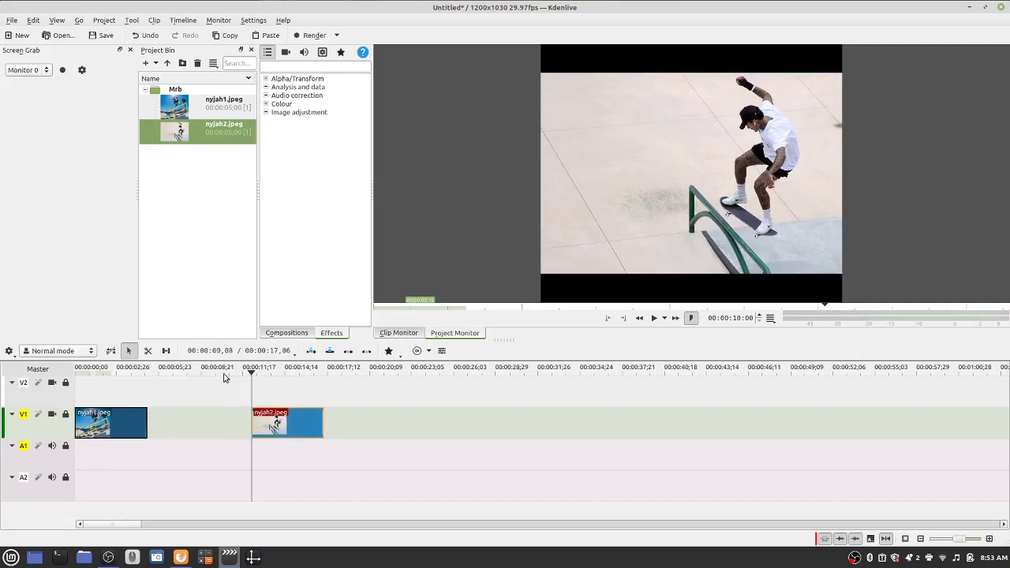
{"action": "left_click", "coordinate": [176, 447]}
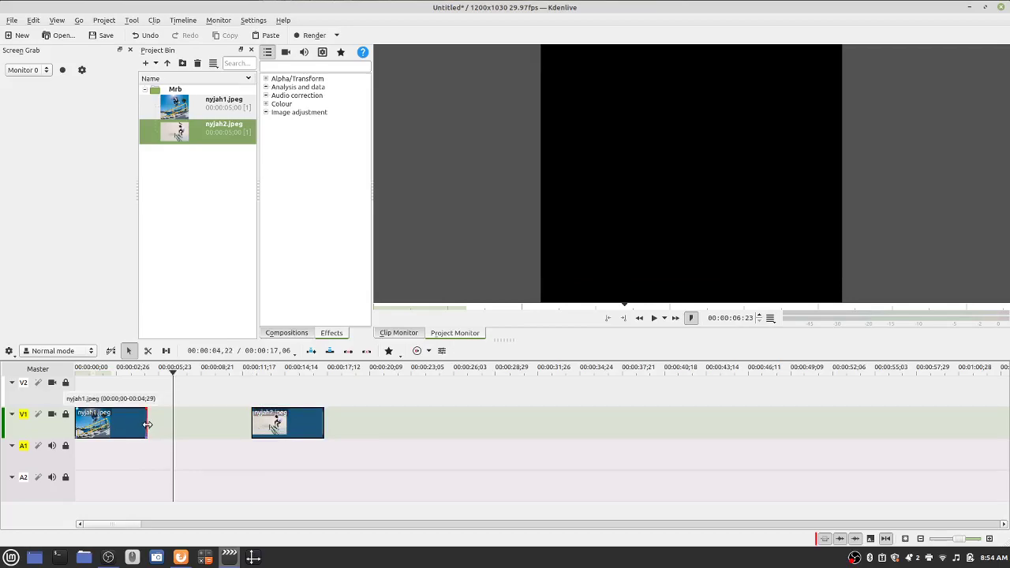
{"action": "left_click_drag", "start_coordinate": [146, 418], "coordinate": [172, 421]}
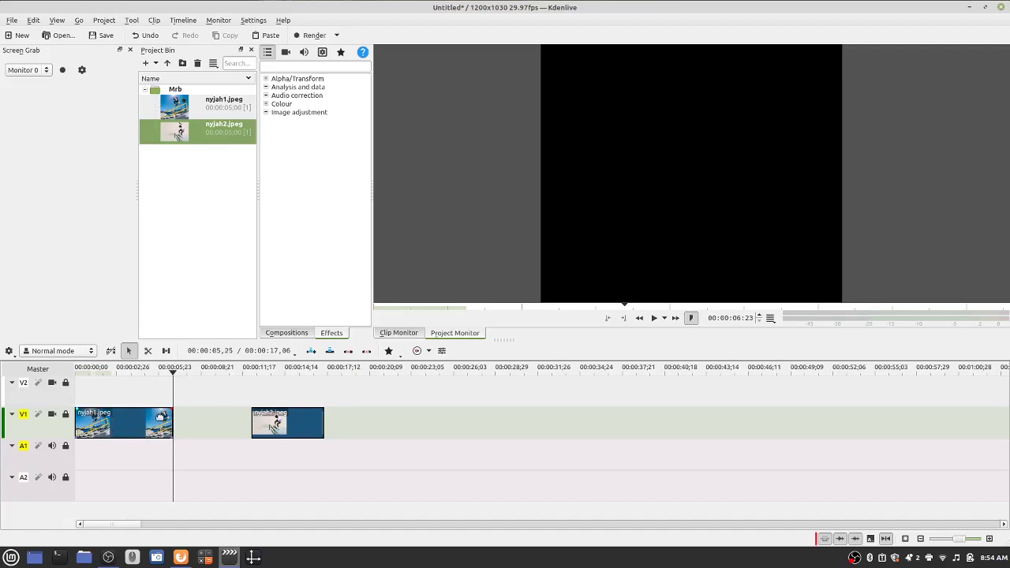
{"action": "left_click", "coordinate": [193, 371]}
{"action": "left_click_drag", "start_coordinate": [273, 424], "coordinate": [174, 425]}
{"action": "left_click", "coordinate": [166, 425]}
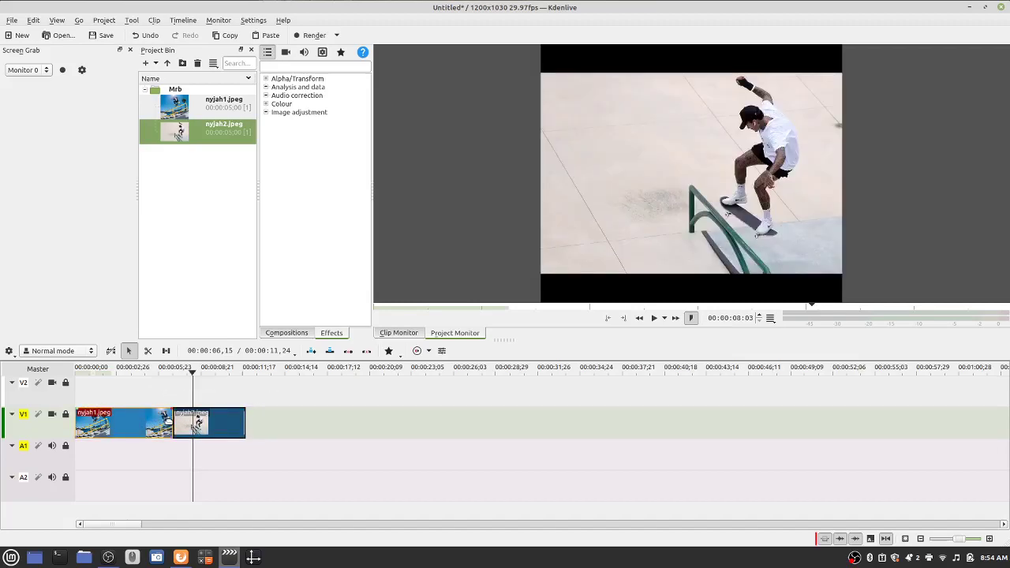
{"action": "left_click", "coordinate": [164, 418]}
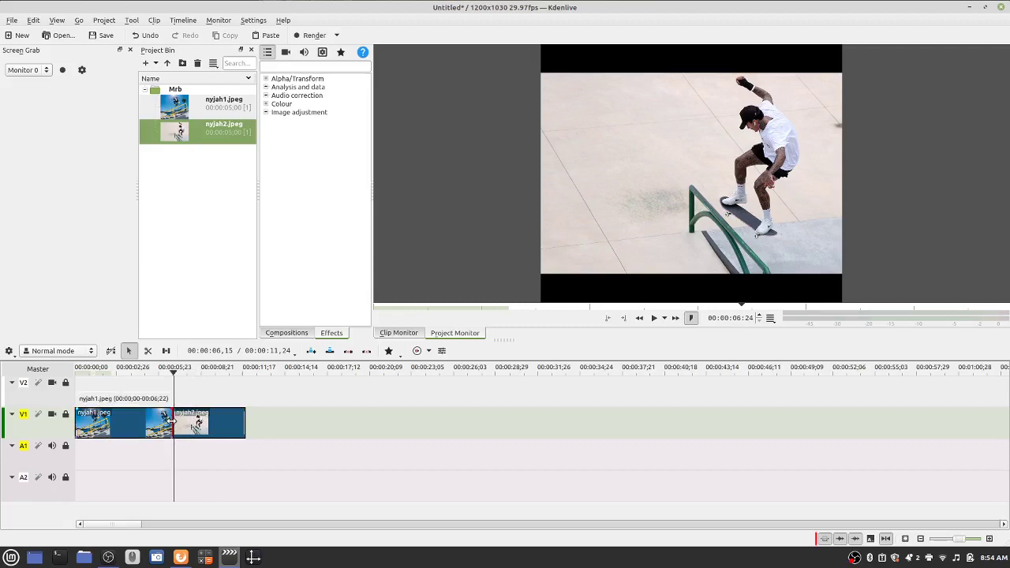
{"action": "left_click_drag", "start_coordinate": [171, 423], "coordinate": [171, 422]}
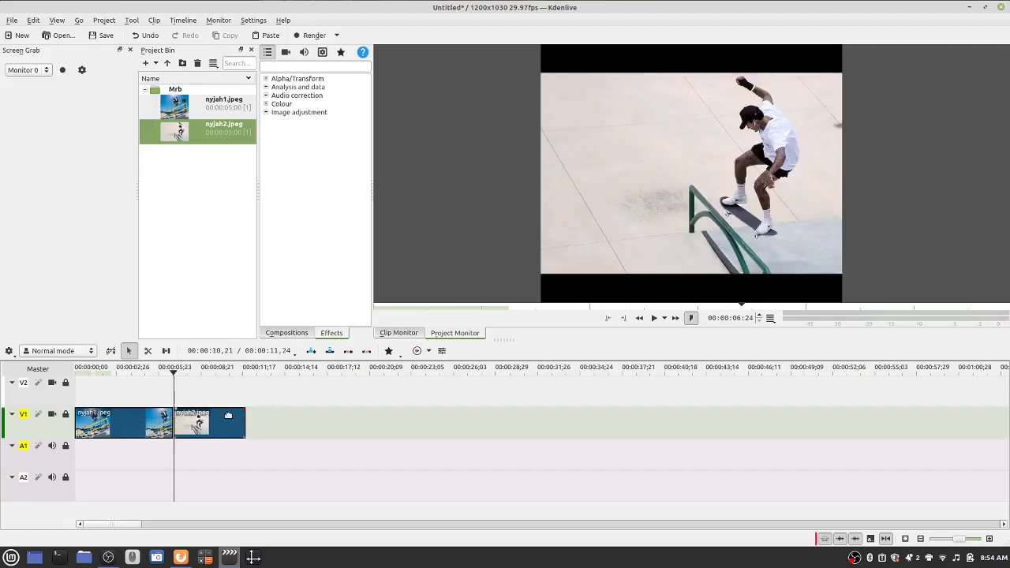
{"action": "left_click", "coordinate": [204, 183]}
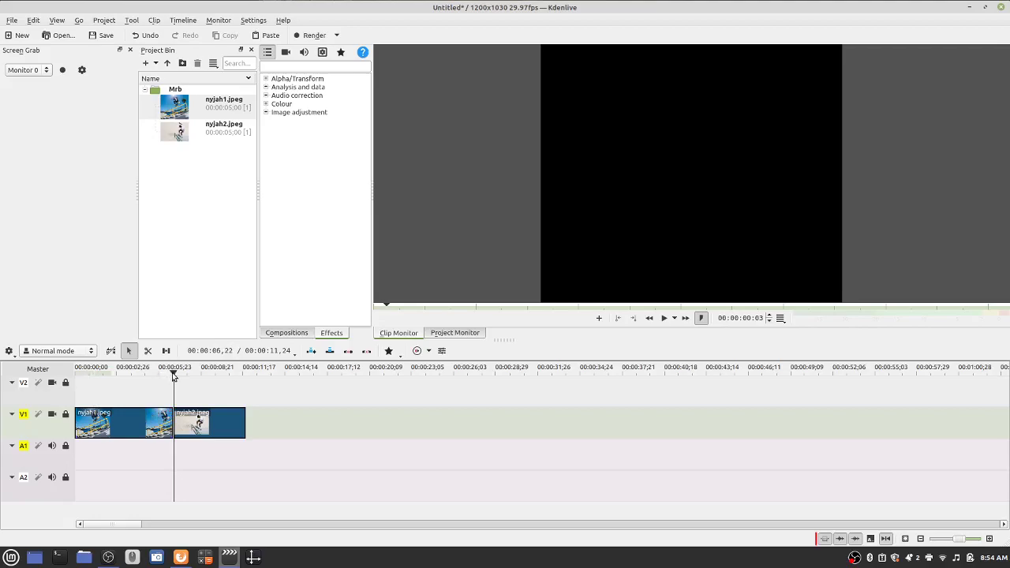
Step: Scrub through both clips, play and stop the timeline, then return to the start
{"action": "left_click_drag", "start_coordinate": [173, 377], "coordinate": [210, 372]}
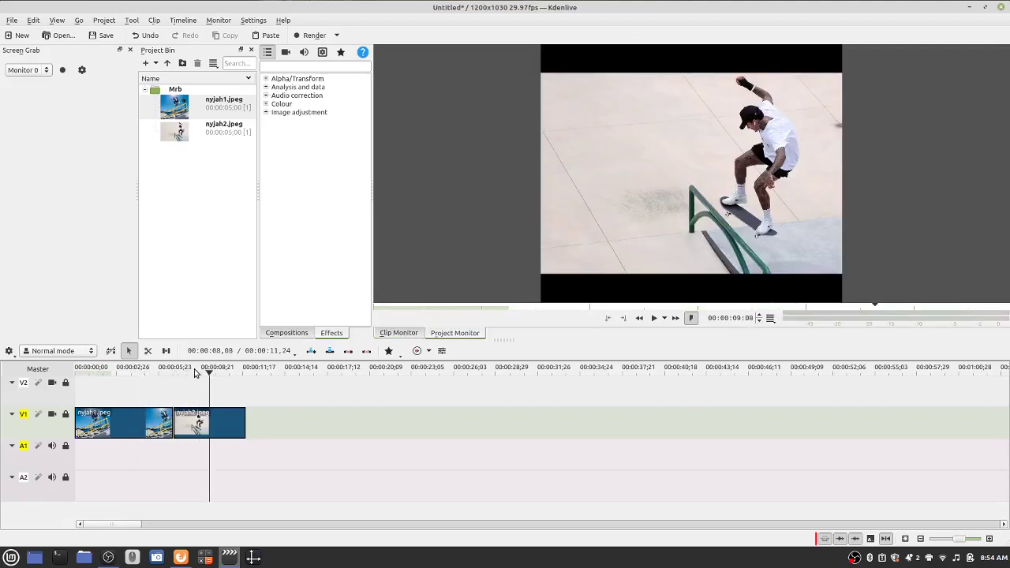
{"action": "left_click", "coordinate": [140, 374]}
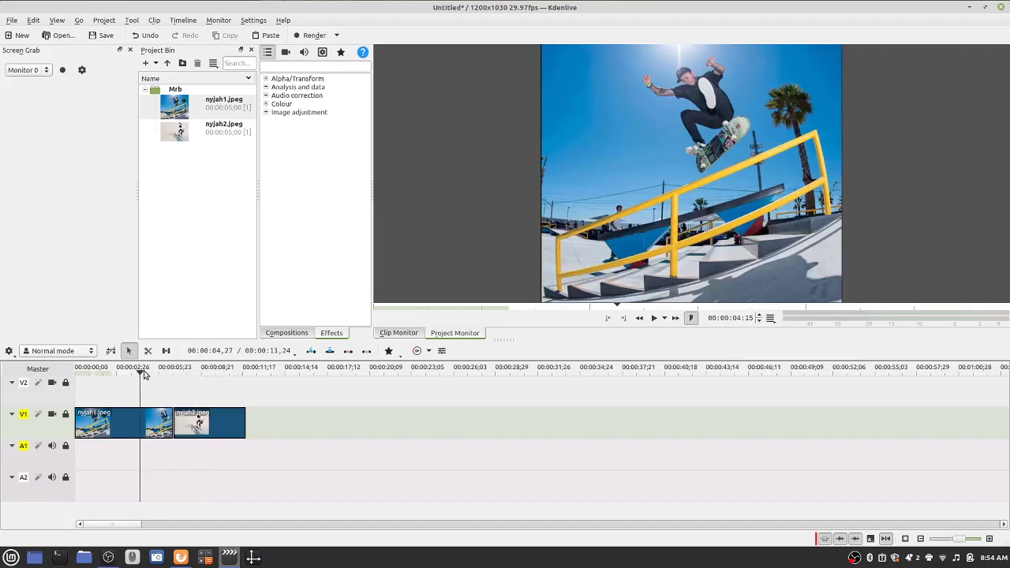
{"action": "left_click_drag", "start_coordinate": [242, 377], "coordinate": [181, 374]}
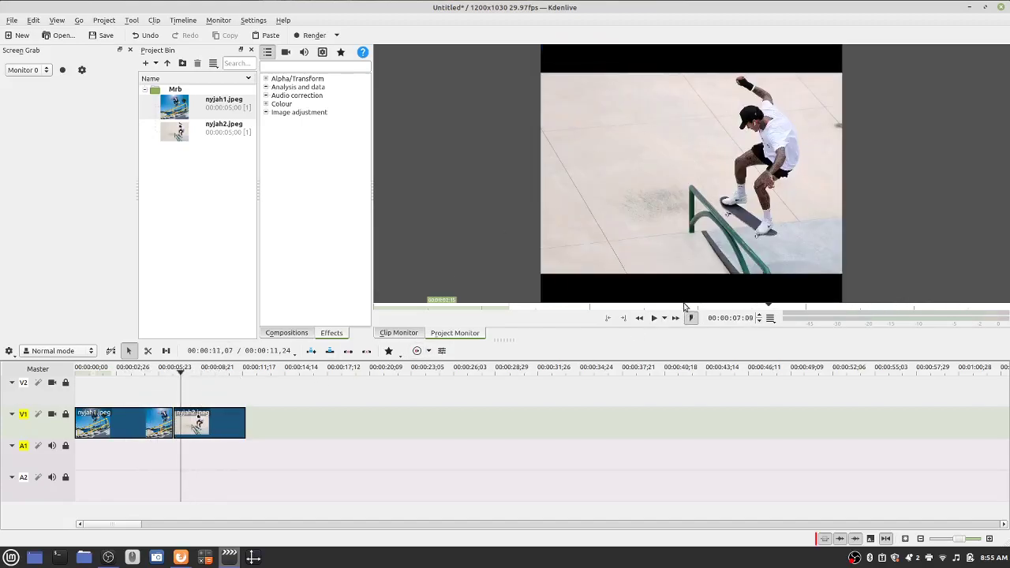
{"action": "left_click_drag", "start_coordinate": [769, 308], "coordinate": [619, 309]}
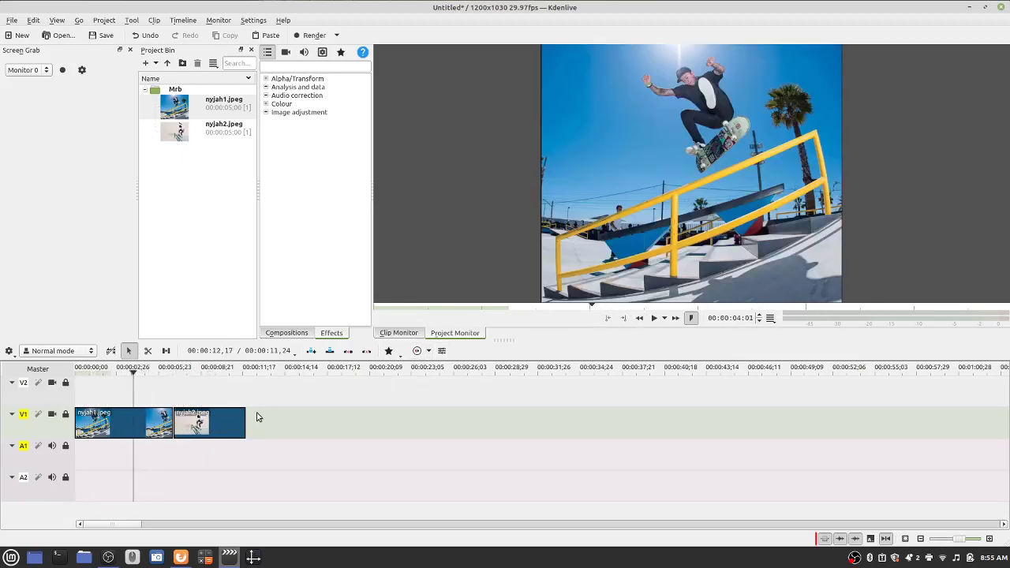
{"action": "key", "text": "space"}
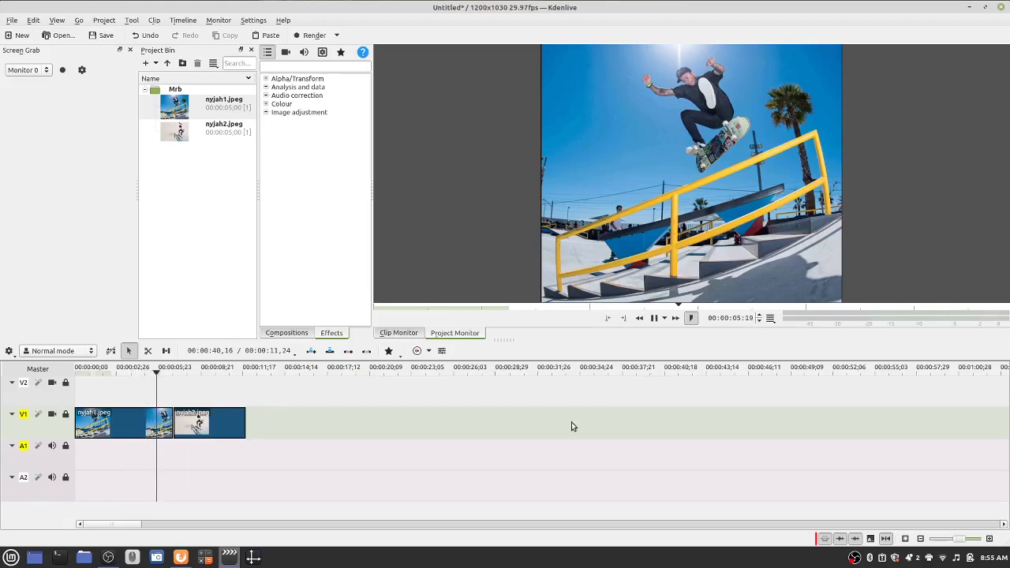
{"action": "key", "text": "space"}
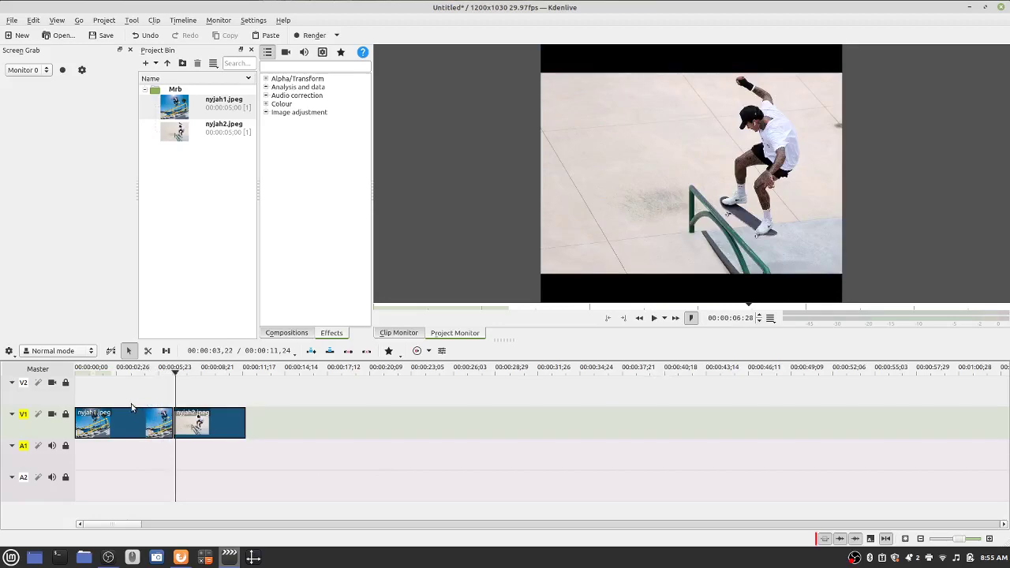
{"action": "key", "text": "Home"}
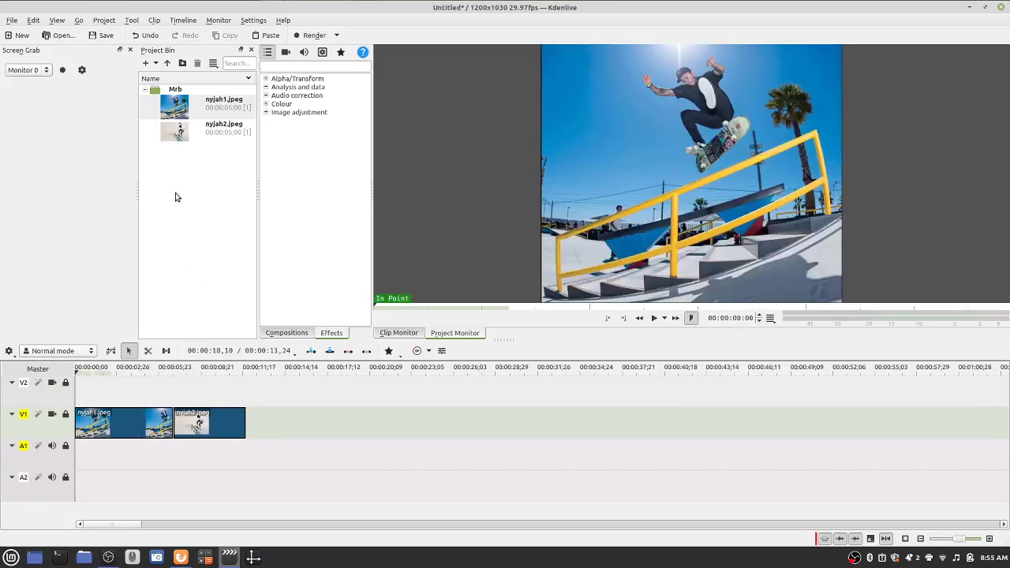
Step: Save the project with the file name 'my video' into the Documents/Mrb folder
{"action": "left_click", "coordinate": [11, 21]}
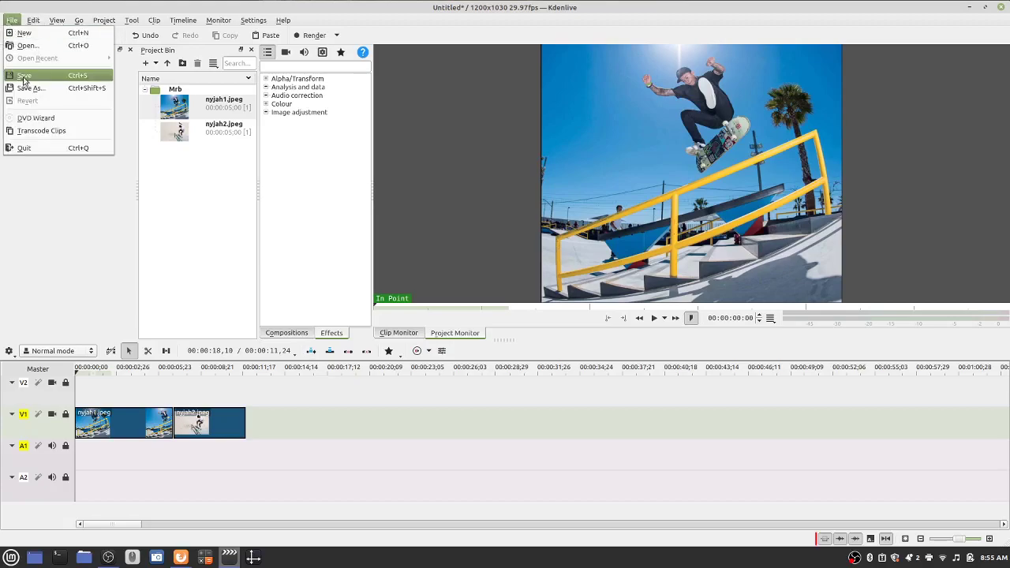
{"action": "left_click", "coordinate": [24, 79]}
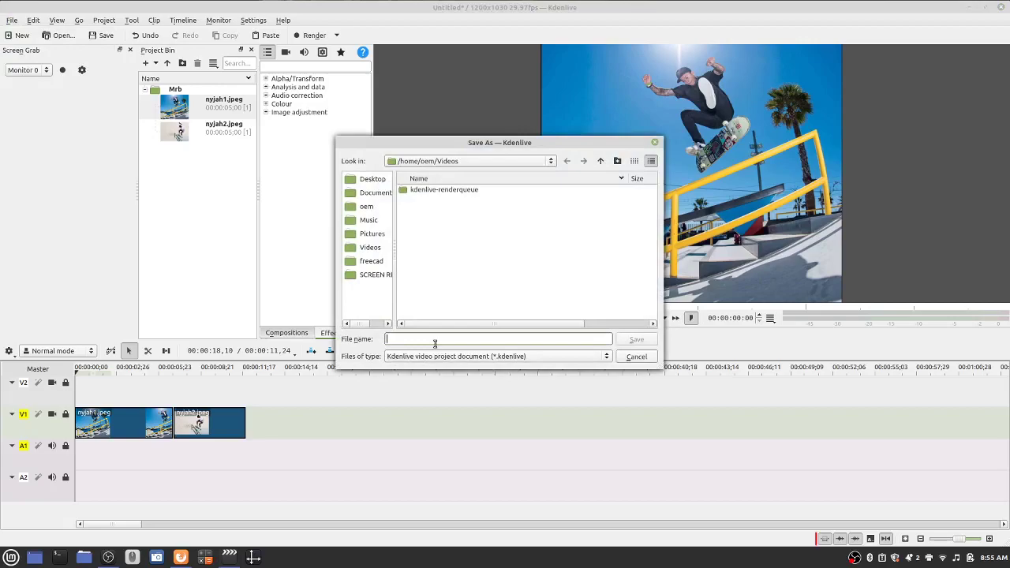
{"action": "type", "text": "my video"}
{"action": "left_click", "coordinate": [372, 193]}
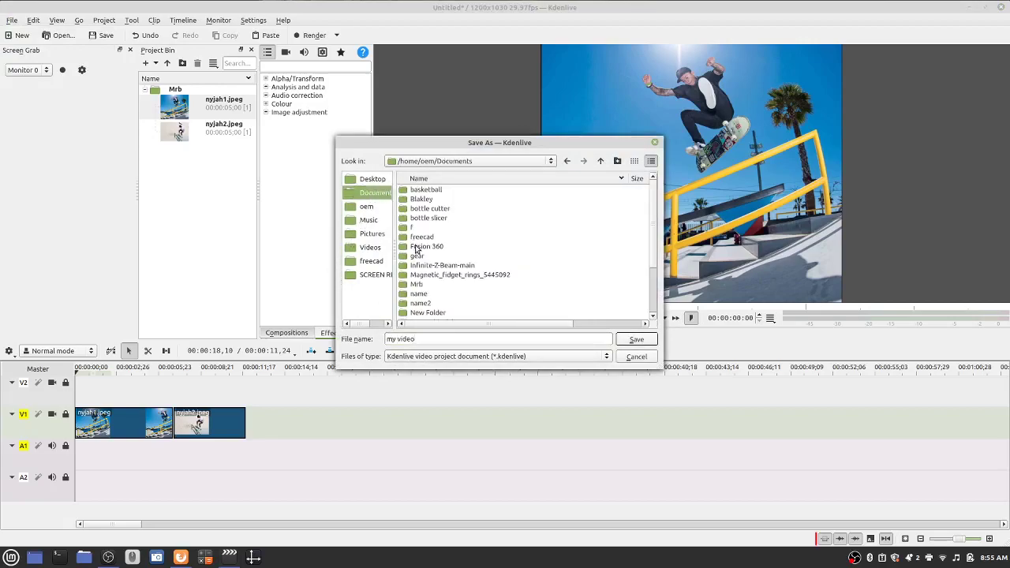
{"action": "double_click", "coordinate": [419, 284]}
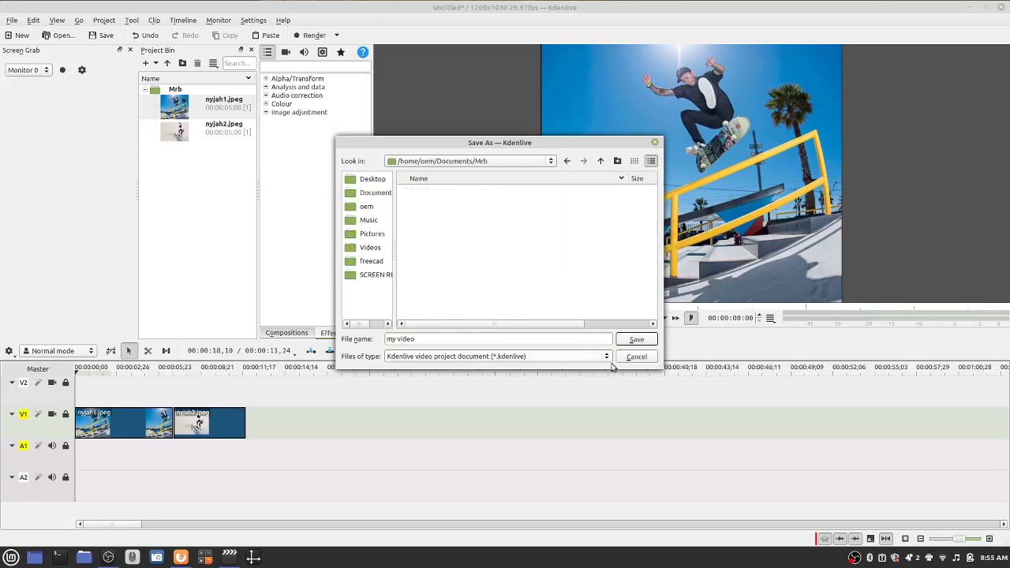
{"action": "left_click", "coordinate": [637, 340]}
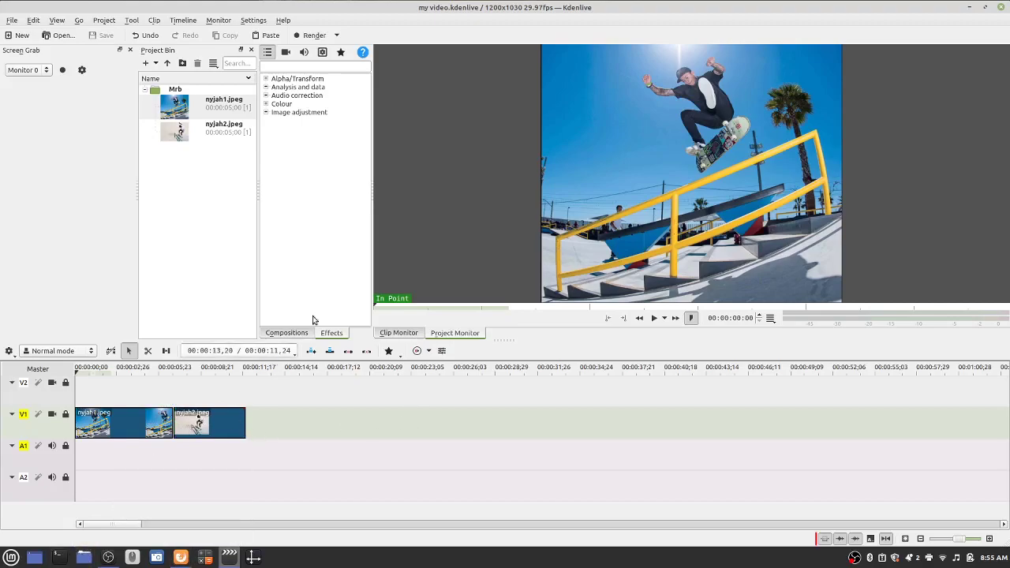
Step: Check in Nemo that my video.kdenlive is in Documents/Mrb, then close Nemo and Kdenlive
{"action": "left_click", "coordinate": [83, 557]}
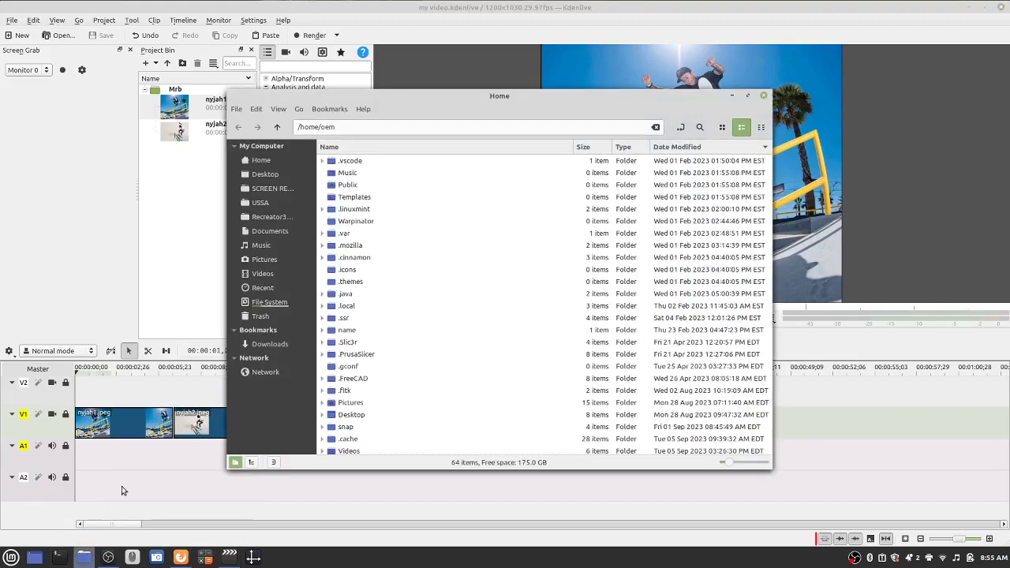
{"action": "left_click", "coordinate": [264, 231]}
{"action": "left_click", "coordinate": [651, 237]}
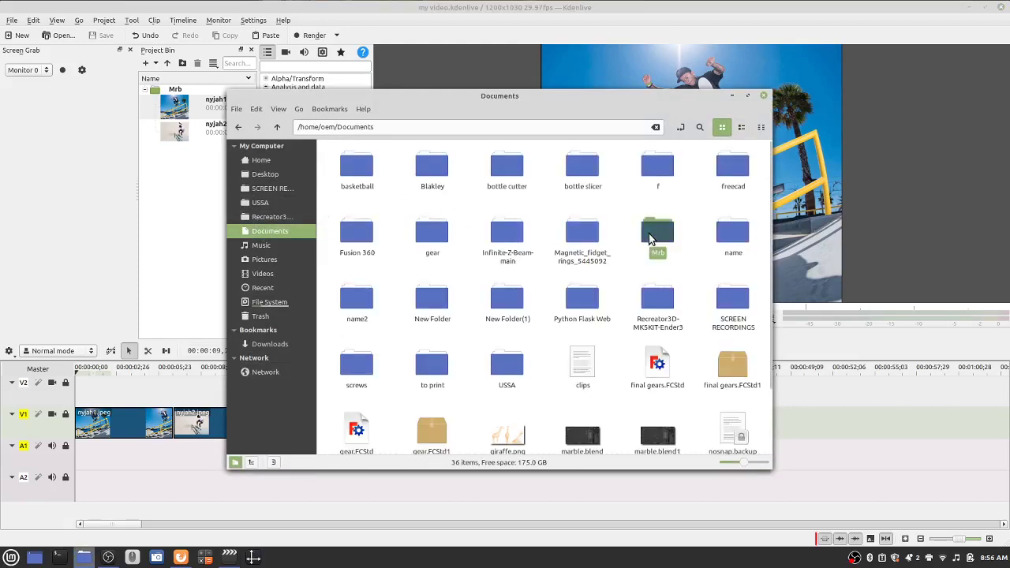
{"action": "double_click", "coordinate": [652, 237]}
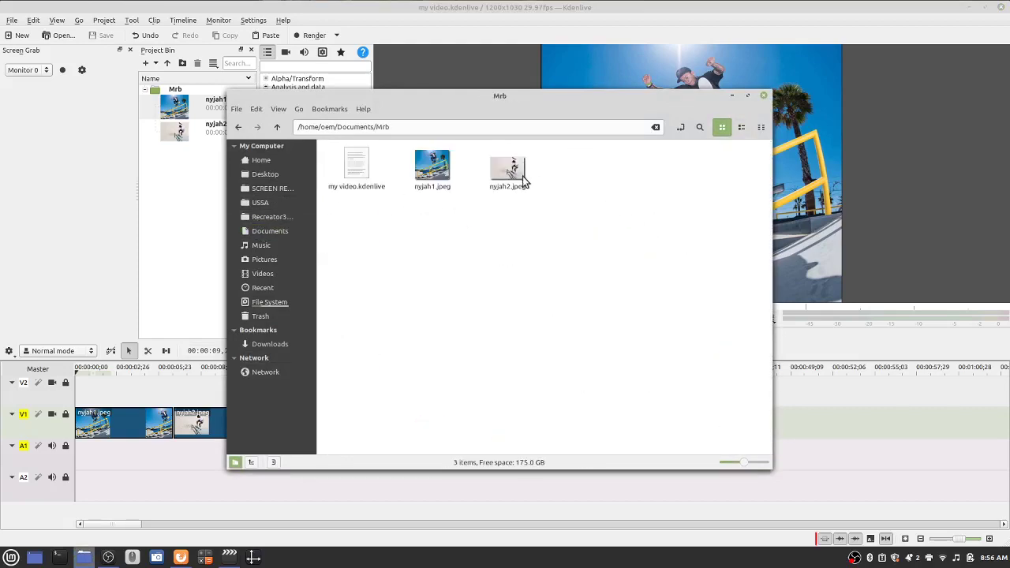
{"action": "left_click", "coordinate": [355, 175]}
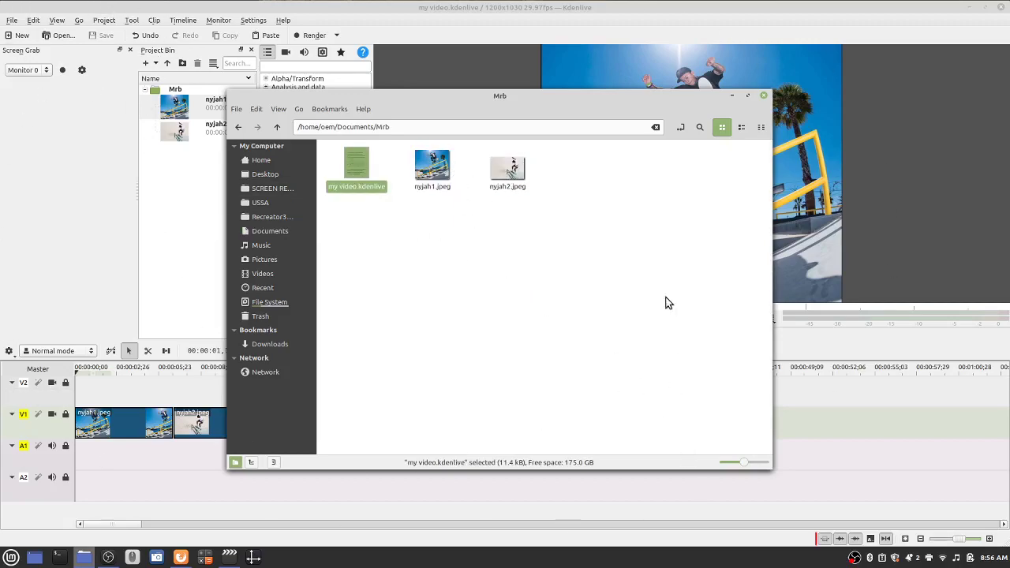
{"action": "left_click", "coordinate": [763, 96]}
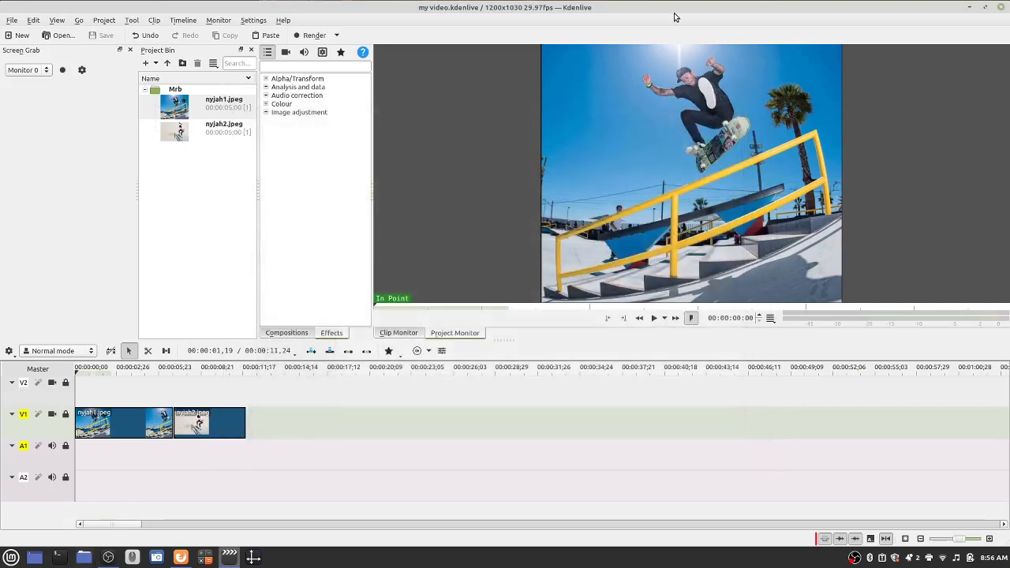
{"action": "left_click", "coordinate": [1001, 10]}
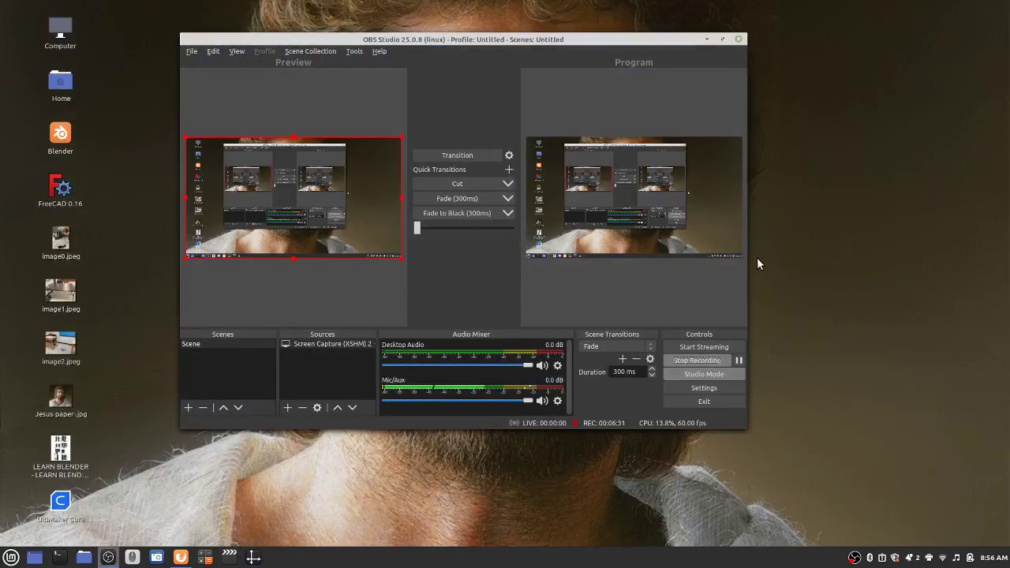